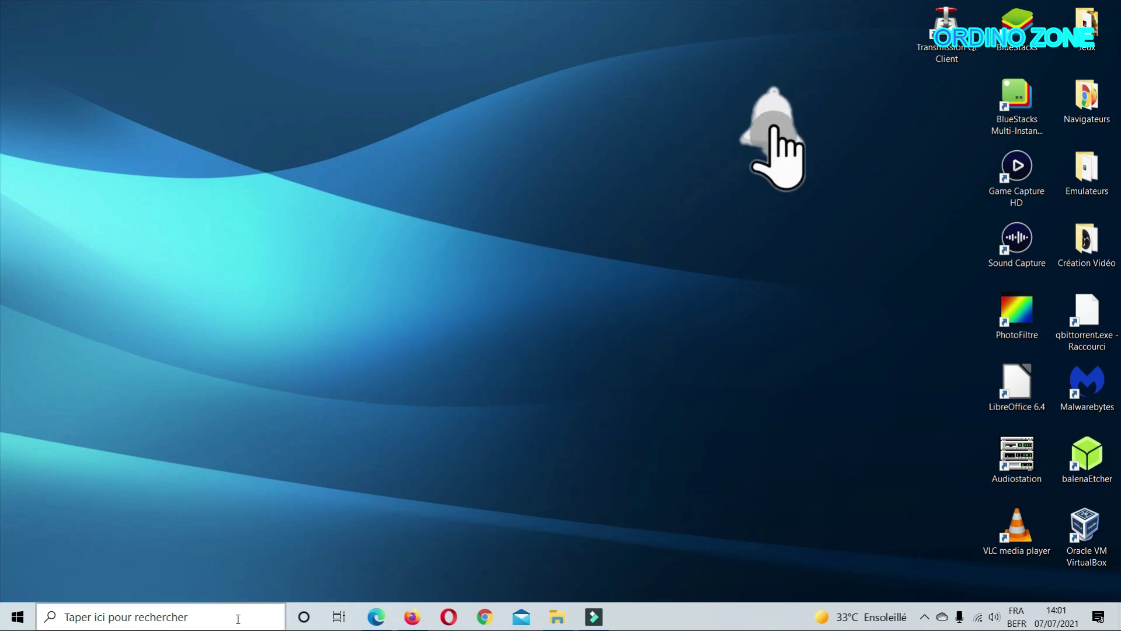
Step: Launch Word from the Windows search recent apps to open Document2 with the French text
{"action": "key", "text": "super+s"}
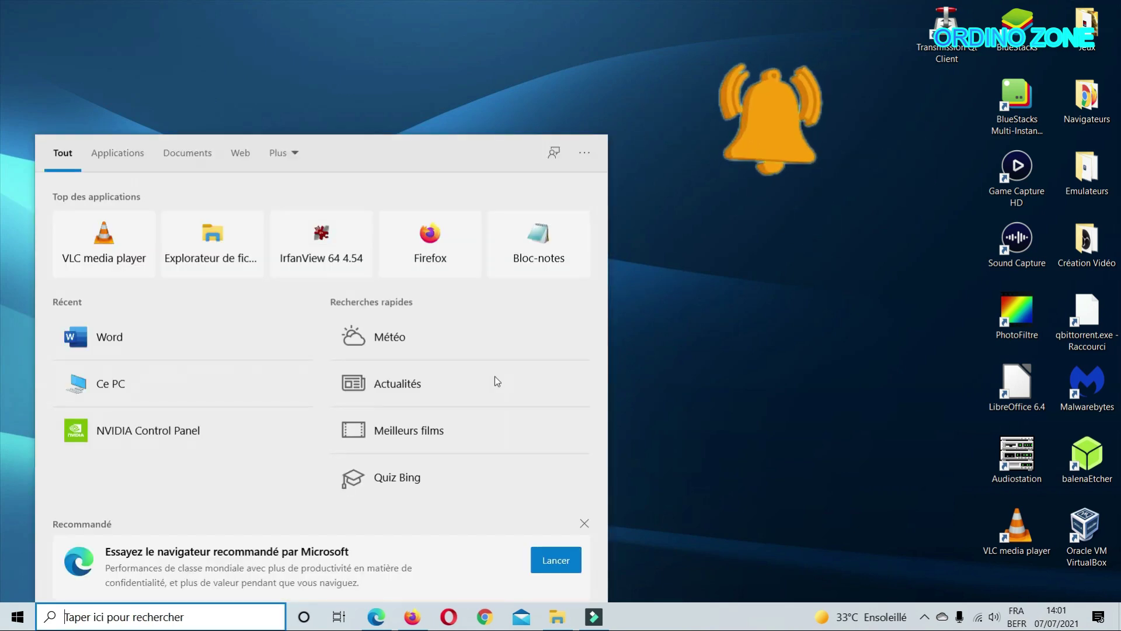
{"action": "left_click", "coordinate": [153, 357]}
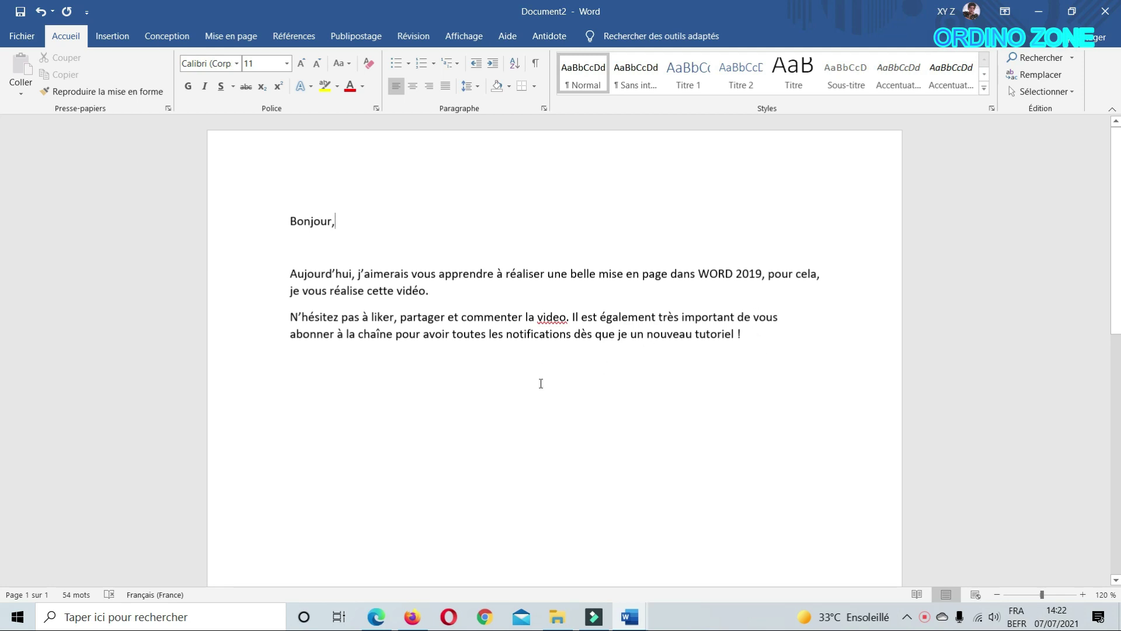
Step: Select all the greeting text and set its font size to 16
{"action": "left_click", "coordinate": [757, 339]}
{"action": "key", "text": "ctrl+a"}
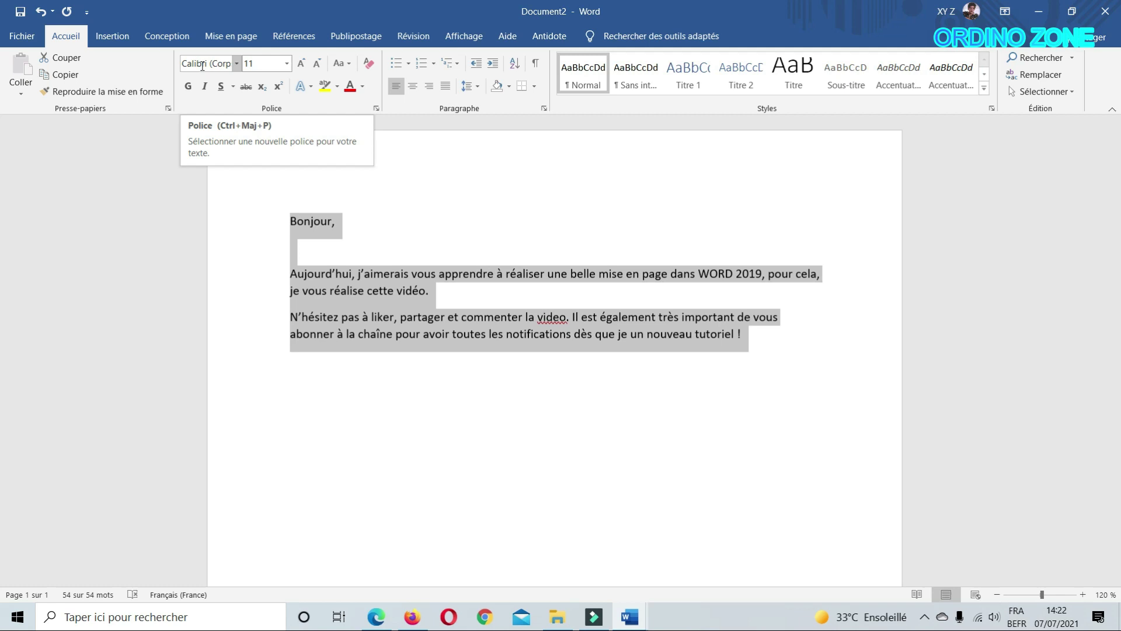
{"action": "left_click", "coordinate": [287, 65]}
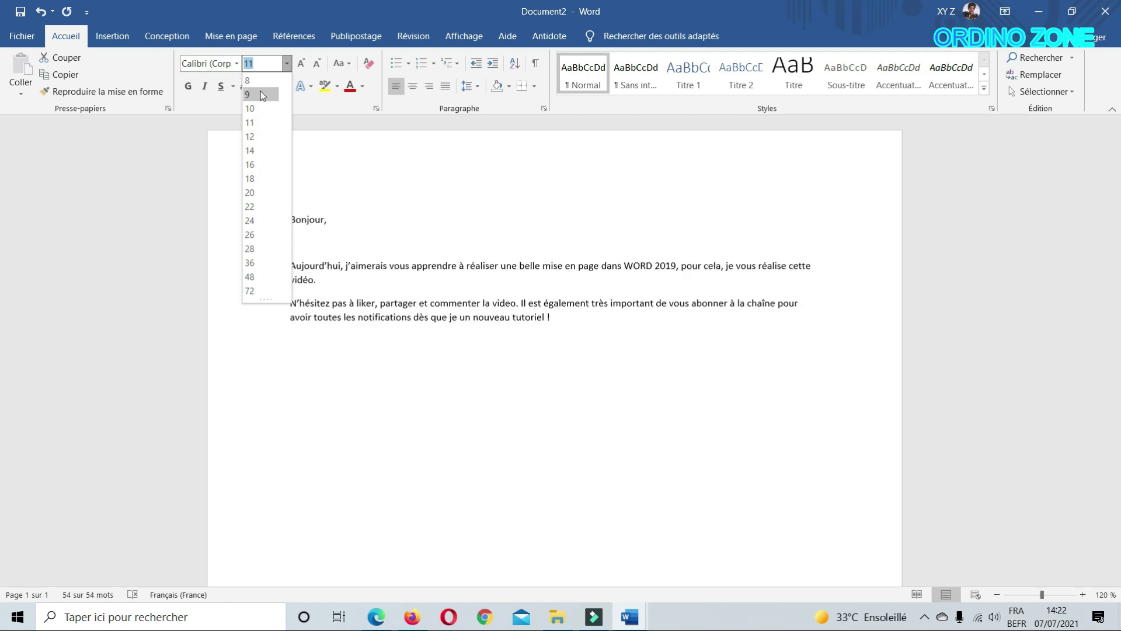
{"action": "left_click", "coordinate": [259, 166]}
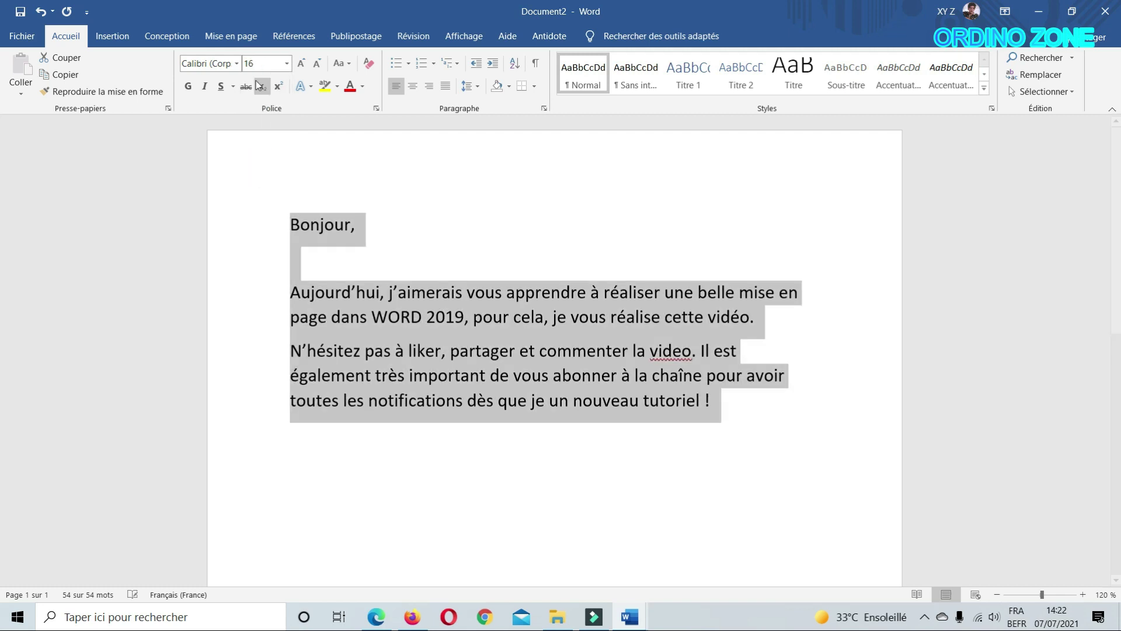
{"action": "left_click", "coordinate": [188, 86]}
{"action": "left_click", "coordinate": [204, 87]}
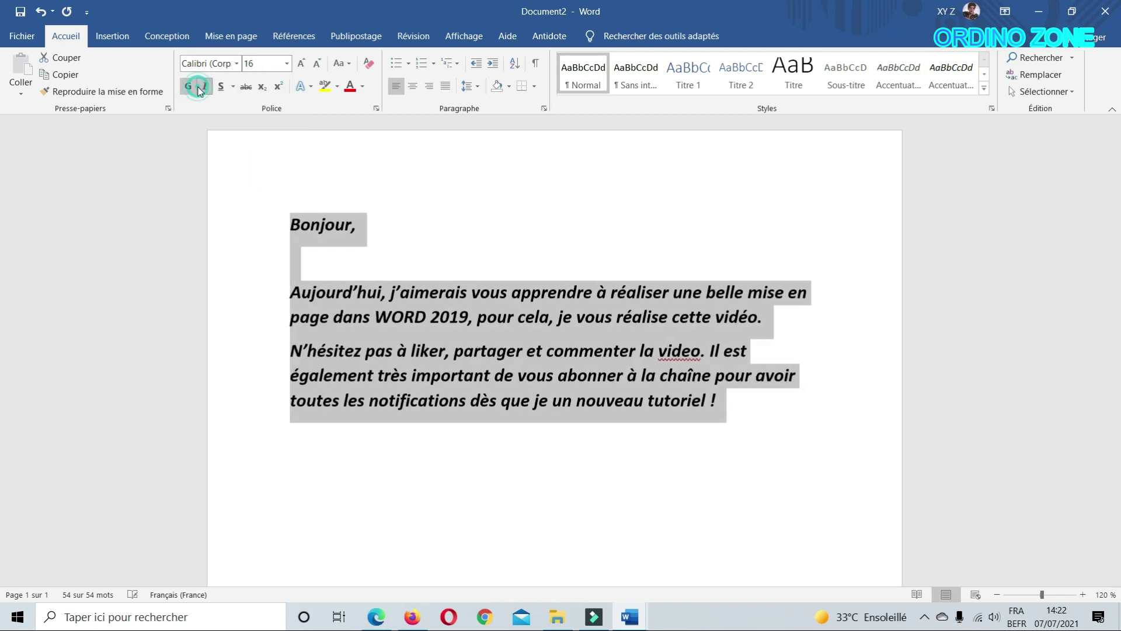
{"action": "left_click", "coordinate": [220, 86]}
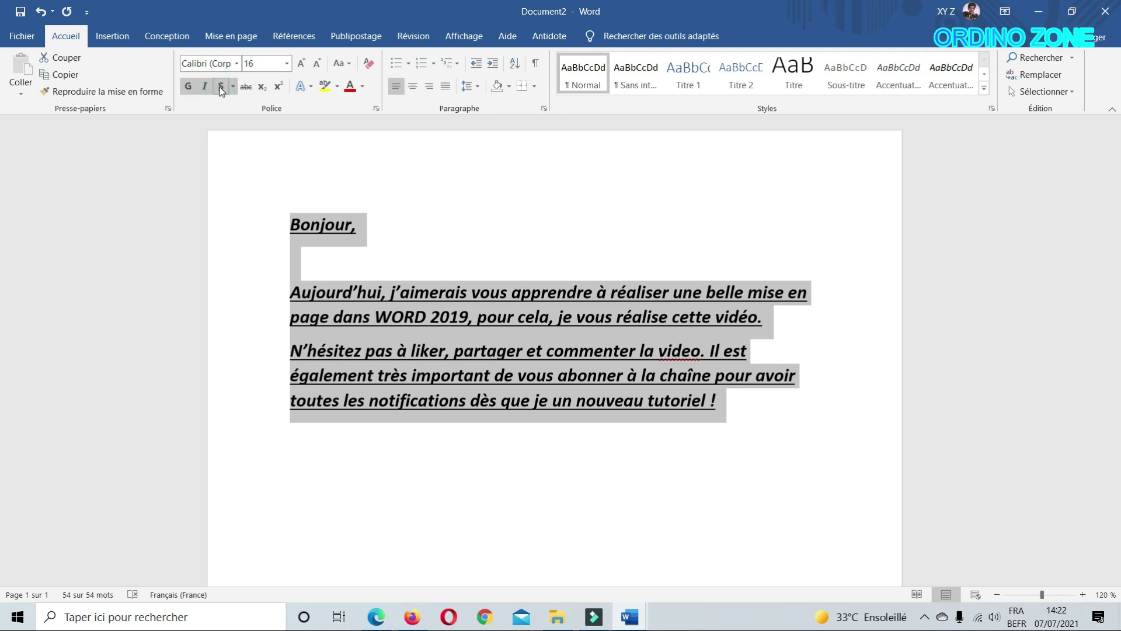
{"action": "left_click", "coordinate": [233, 87]}
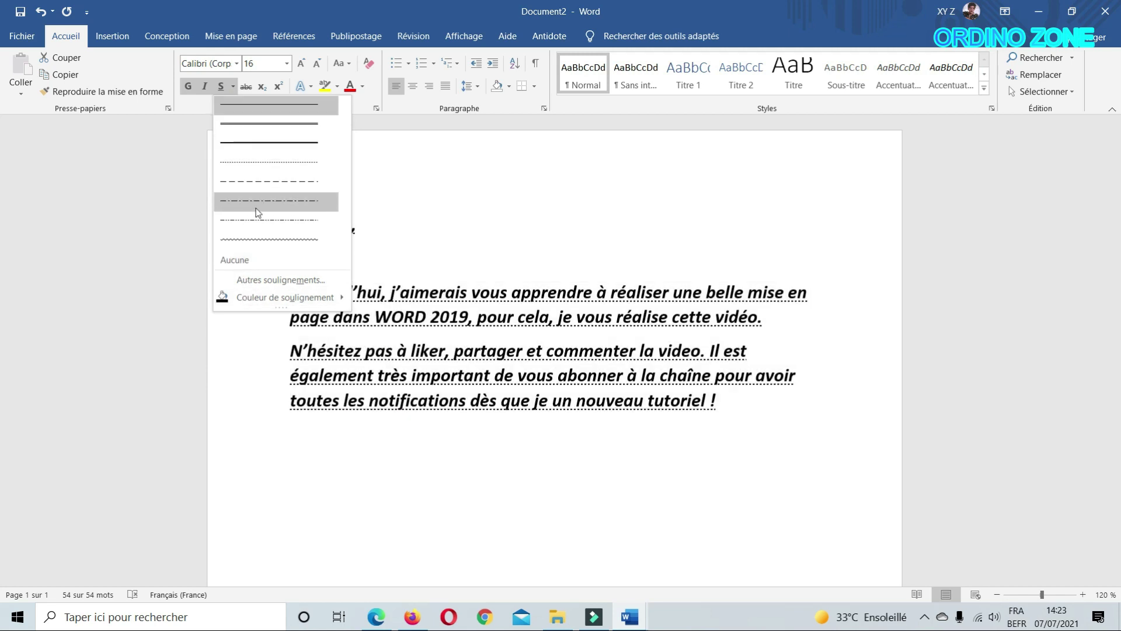
{"action": "mouse_move", "coordinate": [279, 297]}
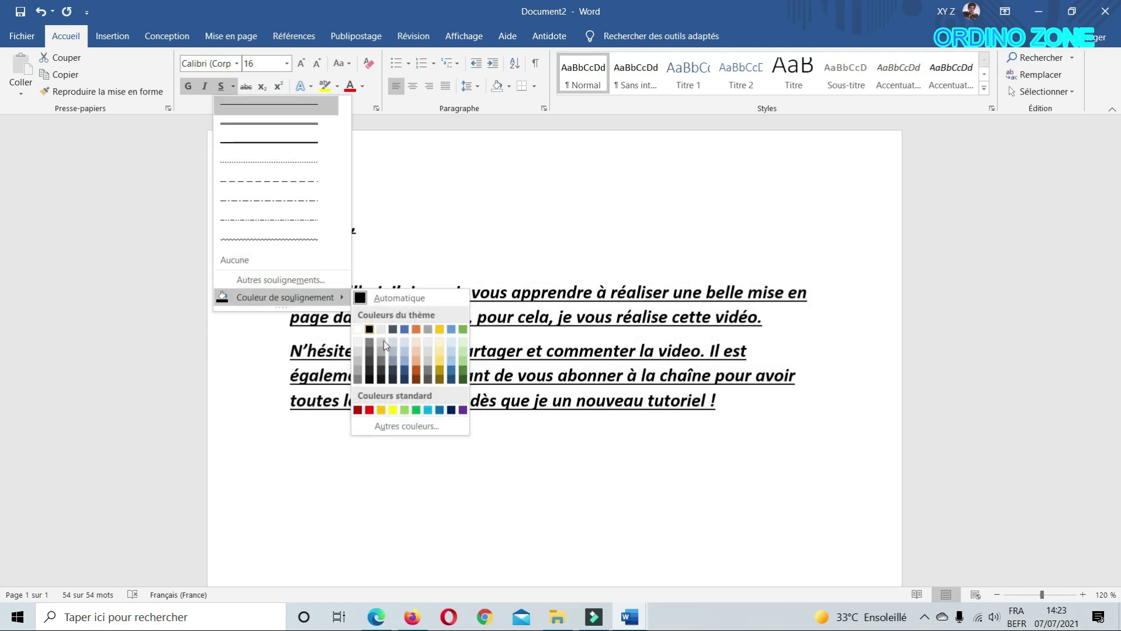
{"action": "left_click", "coordinate": [439, 170]}
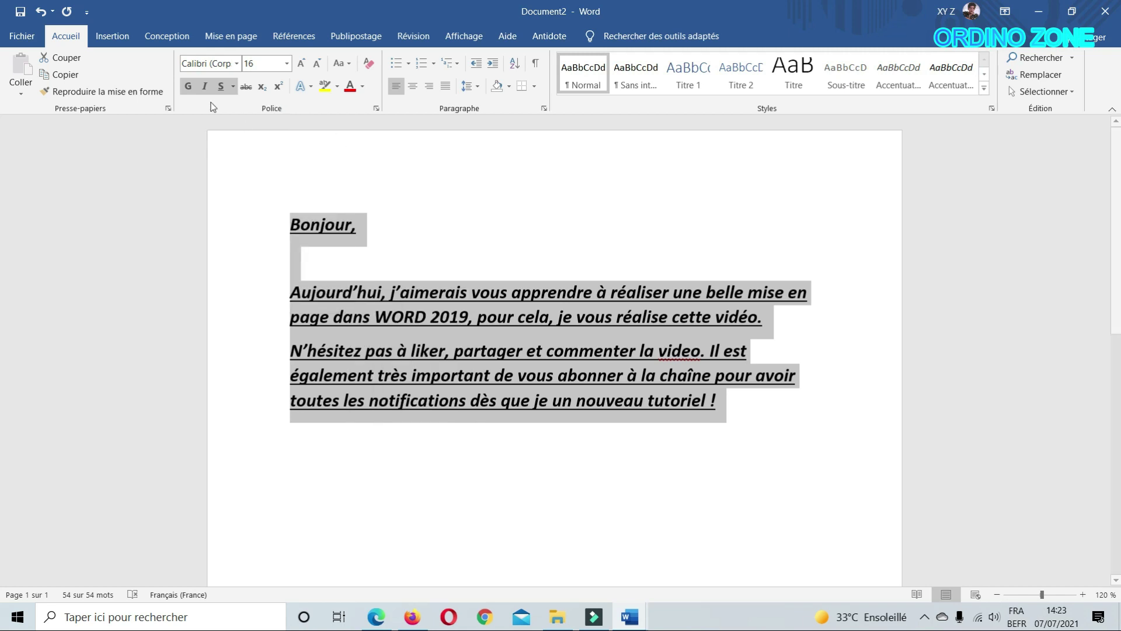
{"action": "left_click", "coordinate": [220, 88]}
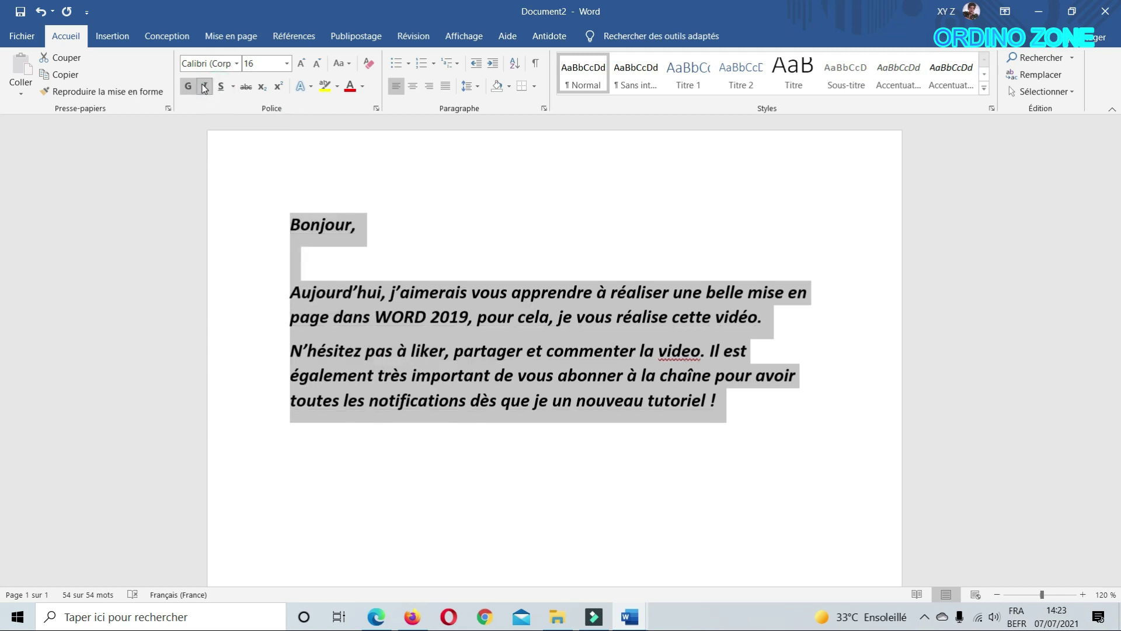
{"action": "left_click", "coordinate": [204, 87]}
{"action": "left_click", "coordinate": [187, 87]}
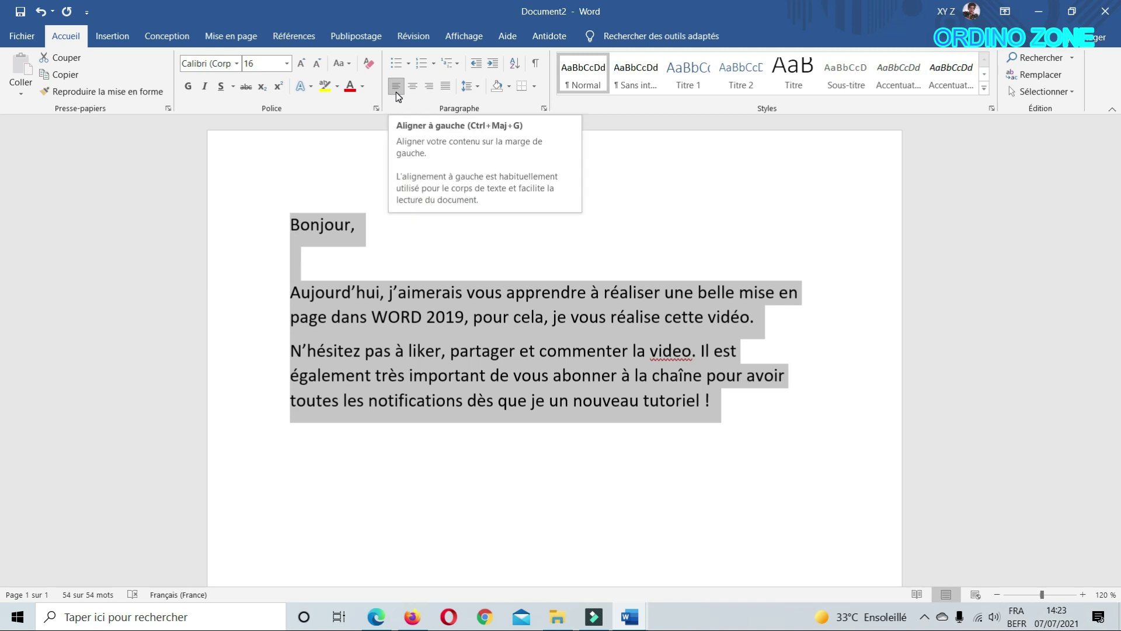
{"action": "left_click", "coordinate": [417, 92]}
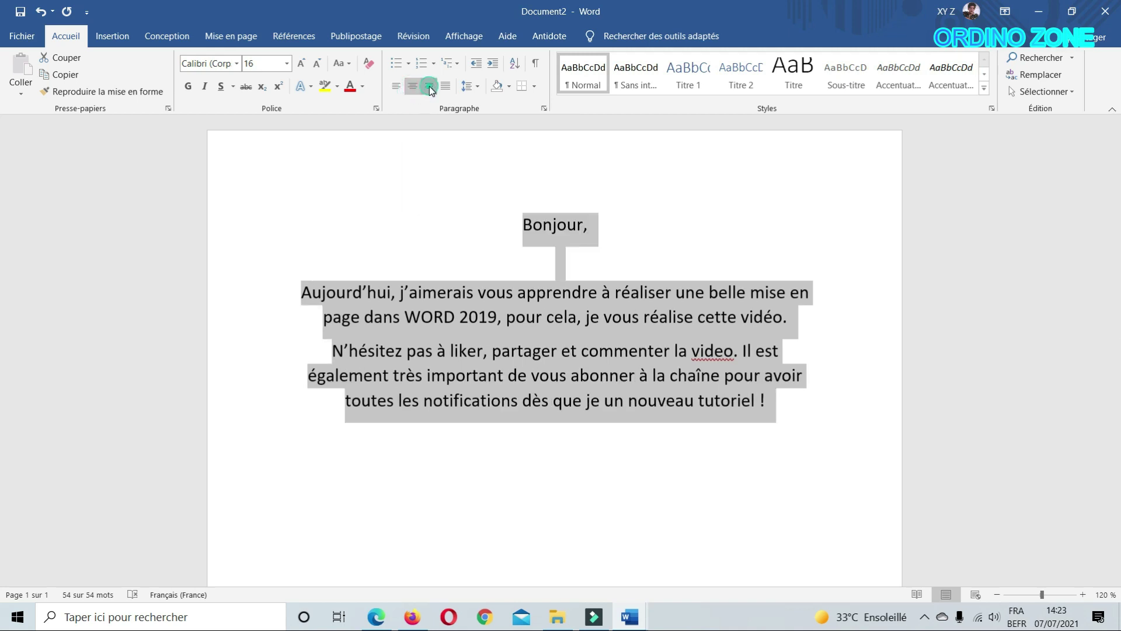
{"action": "left_click", "coordinate": [429, 88]}
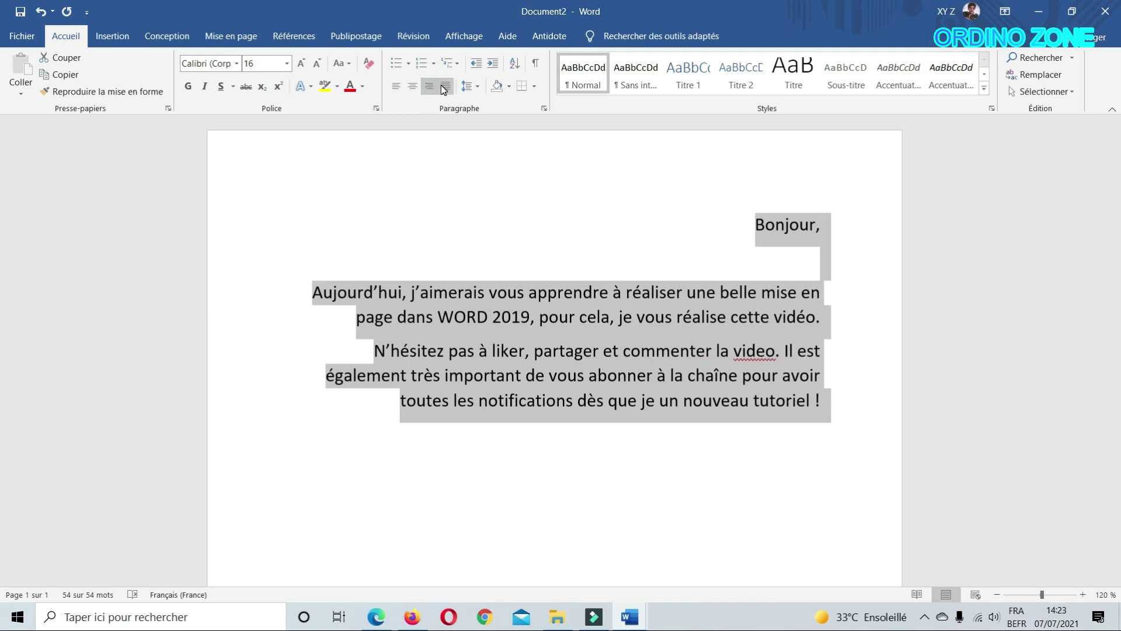
{"action": "left_click", "coordinate": [444, 87]}
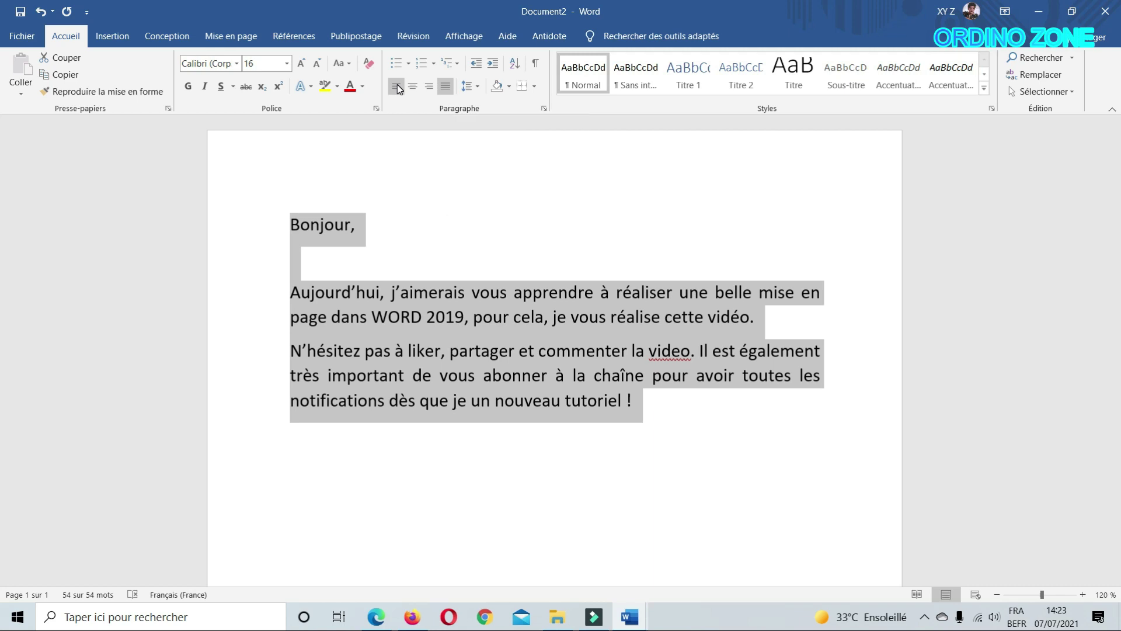
{"action": "left_click", "coordinate": [397, 87]}
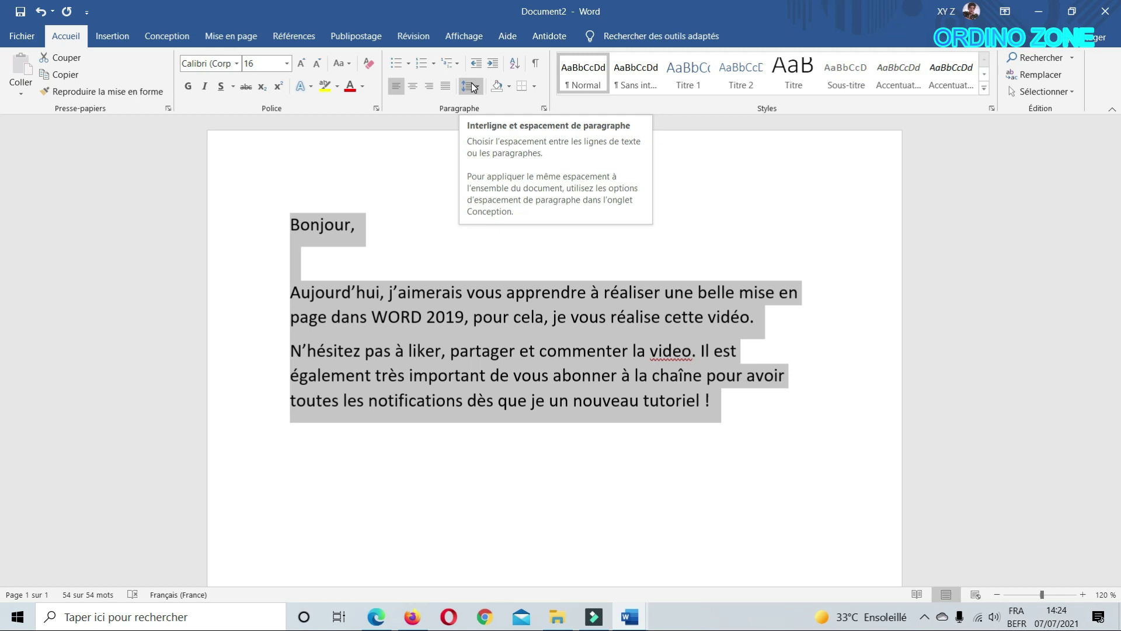
Step: Open the Paragraphe dialog through Options d'interligne in the line spacing list
{"action": "left_click", "coordinate": [477, 88]}
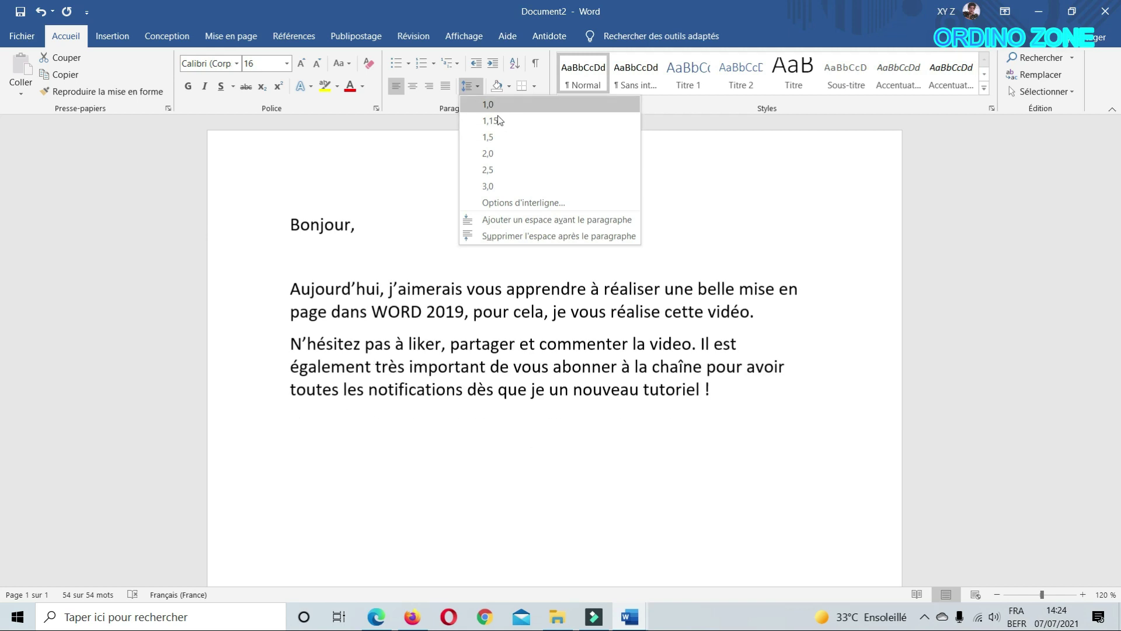
{"action": "left_click", "coordinate": [501, 202]}
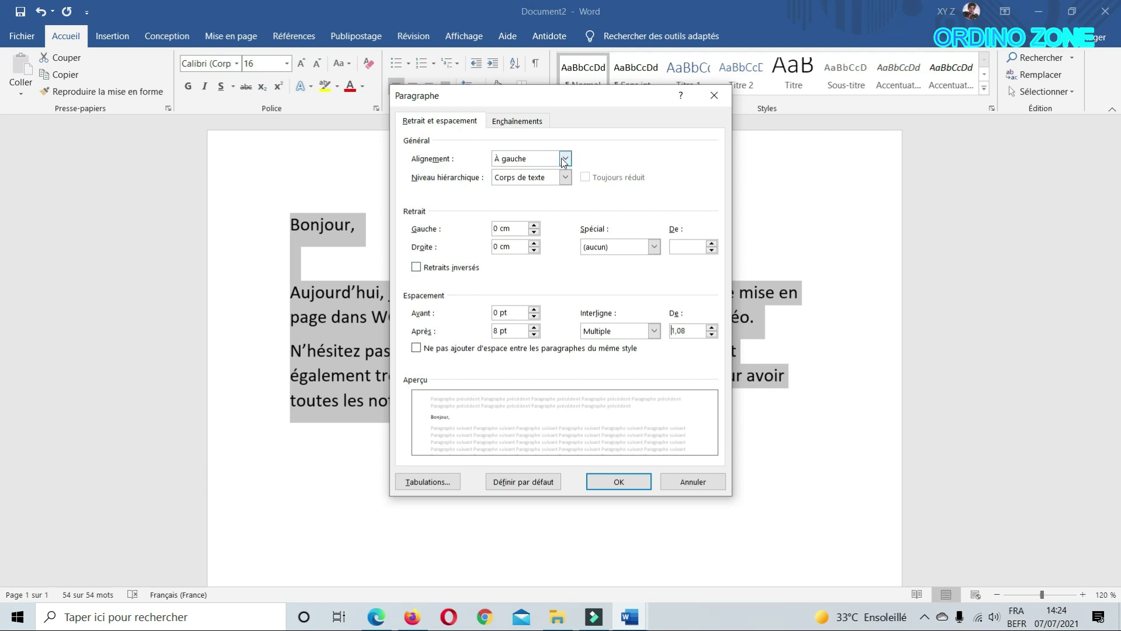
Step: Set the paragraph alignment to Justifié, after trying centred and right
{"action": "left_click_drag", "start_coordinate": [565, 101], "coordinate": [896, 119]}
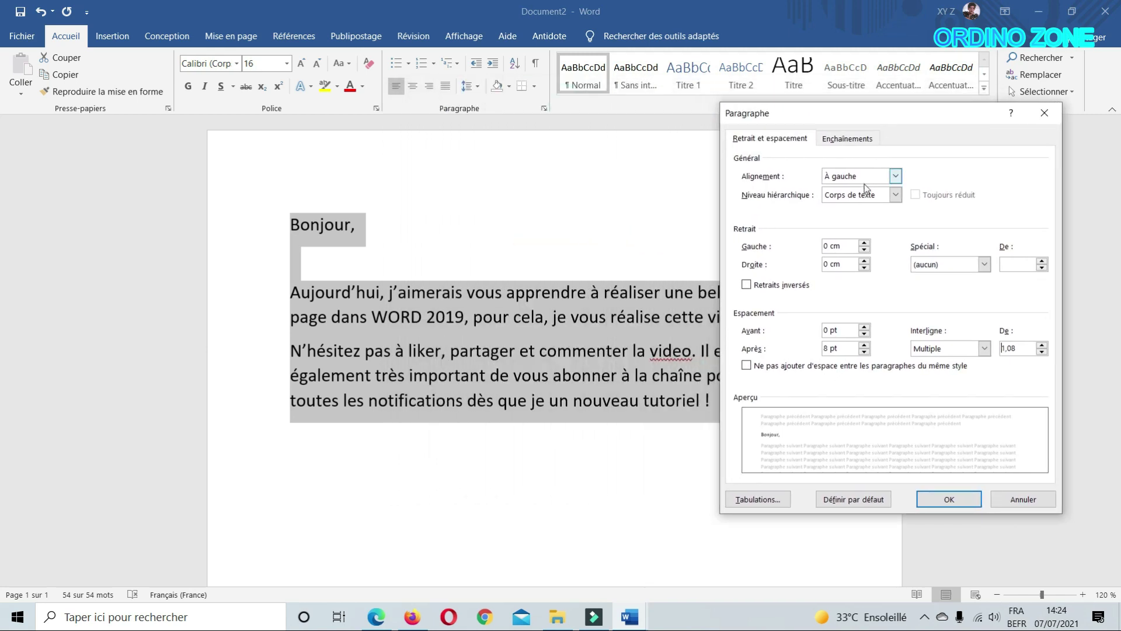
{"action": "left_click", "coordinate": [896, 175]}
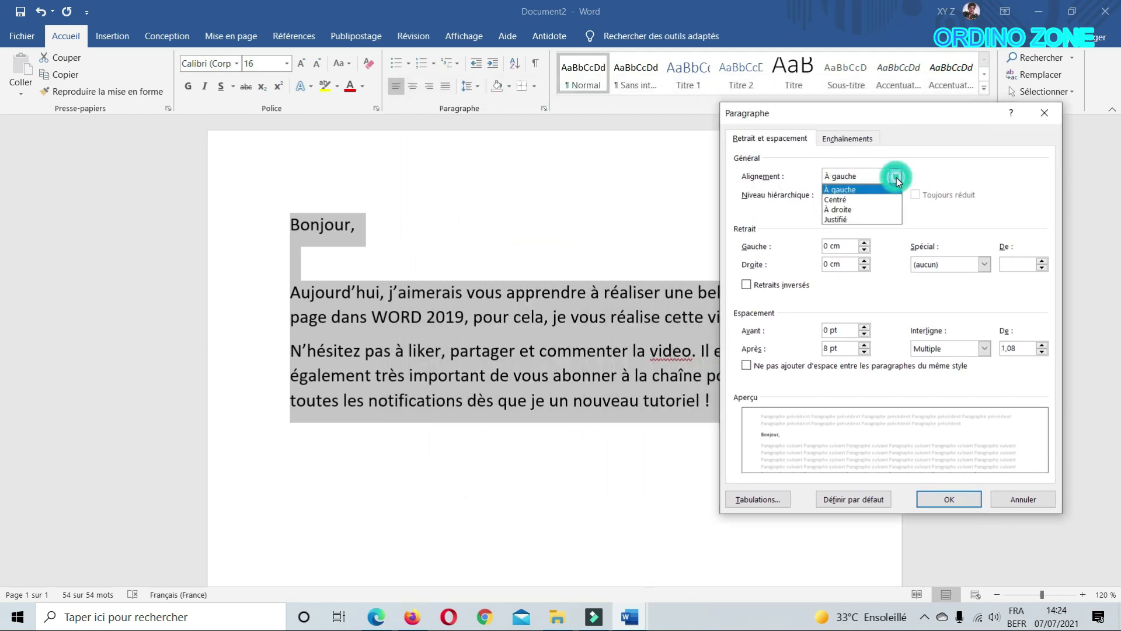
{"action": "left_click", "coordinate": [876, 197]}
{"action": "left_click", "coordinate": [895, 175]}
{"action": "left_click", "coordinate": [875, 213]}
{"action": "left_click", "coordinate": [895, 176]}
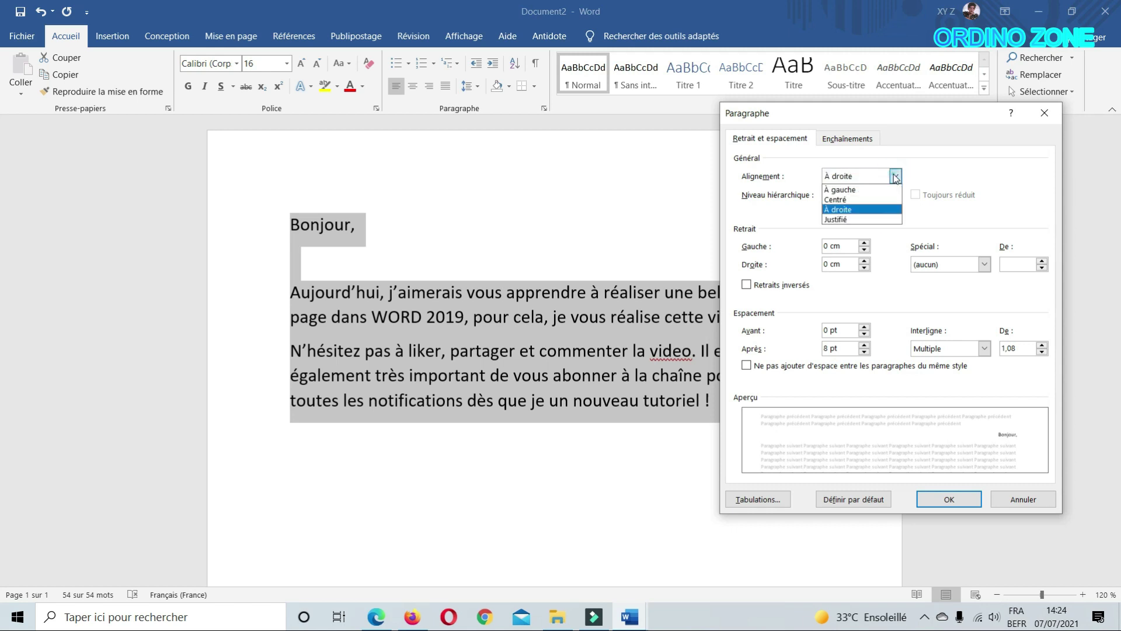
{"action": "left_click", "coordinate": [880, 218]}
{"action": "mouse_move", "coordinate": [907, 114]}
{"action": "left_mouse_down"}
{"action": "mouse_move", "coordinate": [325, 146]}
{"action": "mouse_move", "coordinate": [337, 146]}
{"action": "mouse_move", "coordinate": [325, 68]}
{"action": "left_mouse_up"}
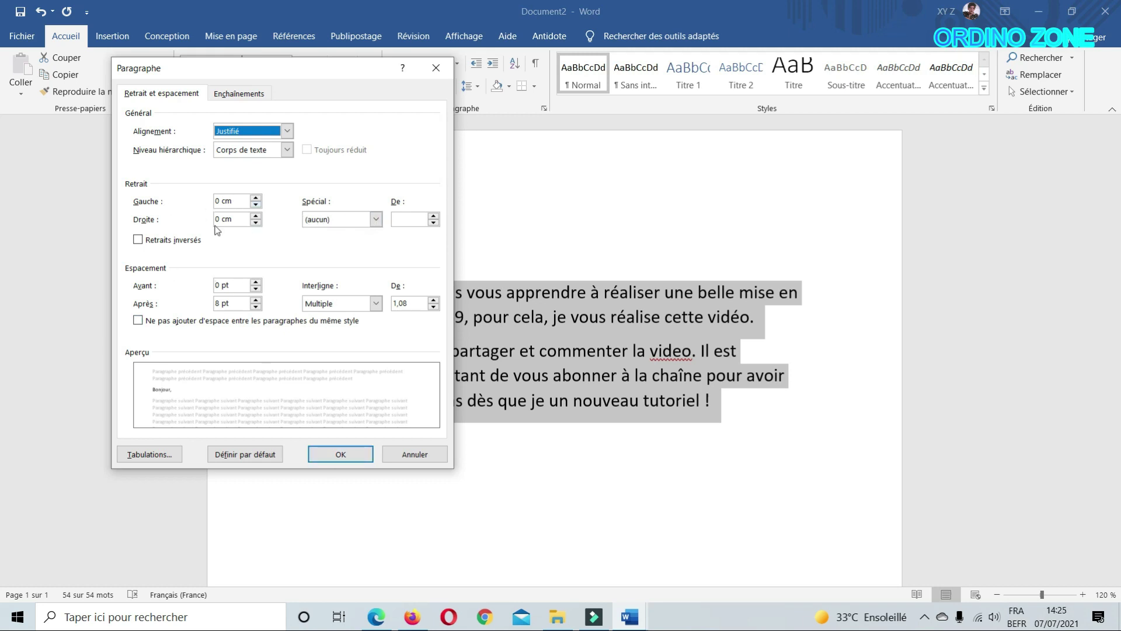
Step: Raise the left indent to 0,8 cm and apply the paragraph settings
{"action": "left_click", "coordinate": [256, 198]}
{"action": "left_click", "coordinate": [256, 198]}
{"action": "left_click", "coordinate": [256, 198]}
{"action": "left_click", "coordinate": [256, 198]}
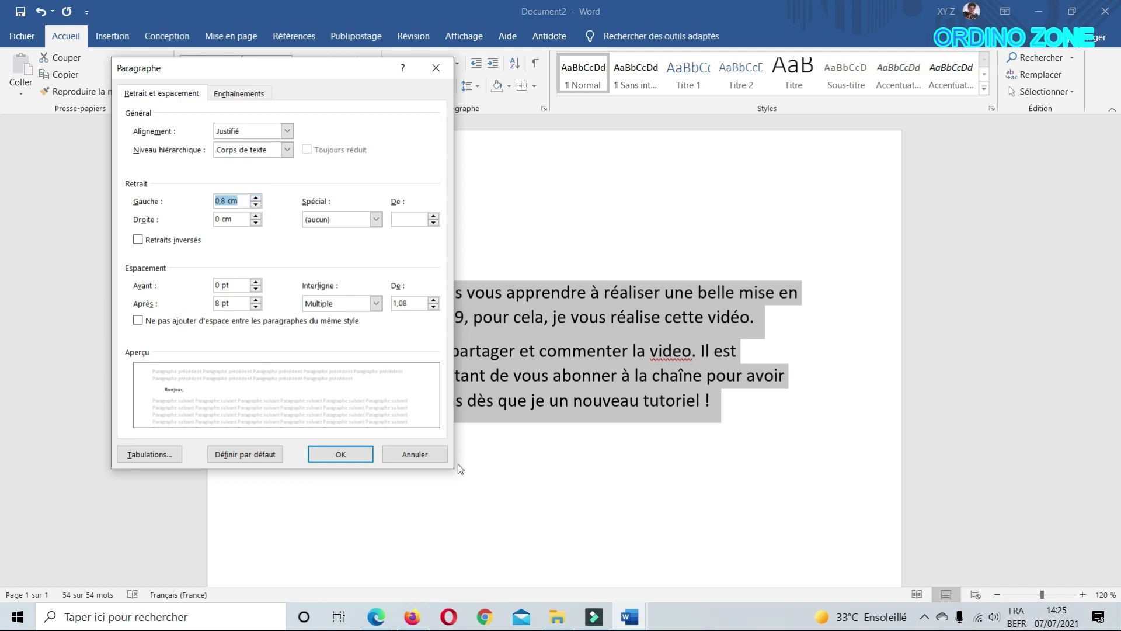
{"action": "left_click", "coordinate": [337, 455]}
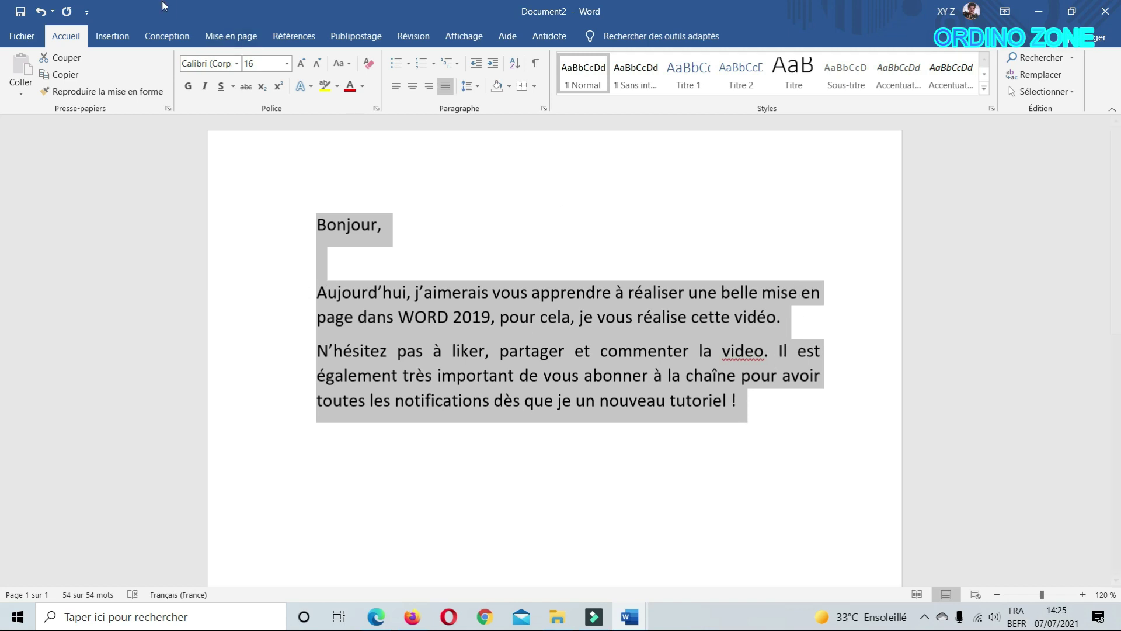
Step: Undo the justified alignment and 0,8 cm left indent
{"action": "left_click", "coordinate": [41, 12]}
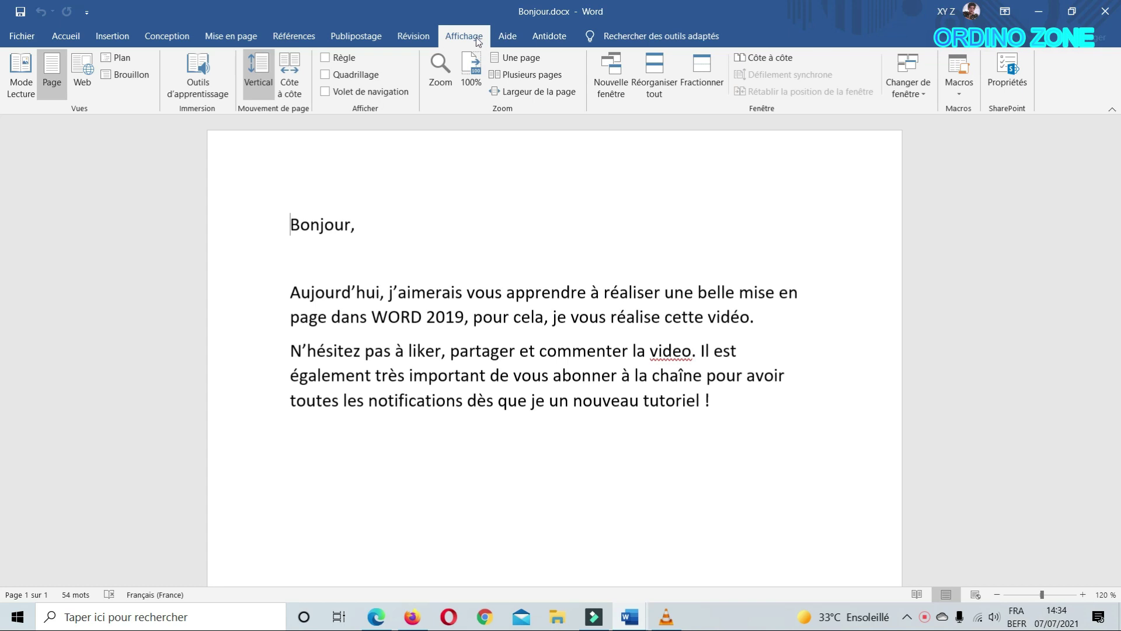
Step: Show the ruler and drag the left margin boundary leftward to widen the lines
{"action": "left_click", "coordinate": [338, 56]}
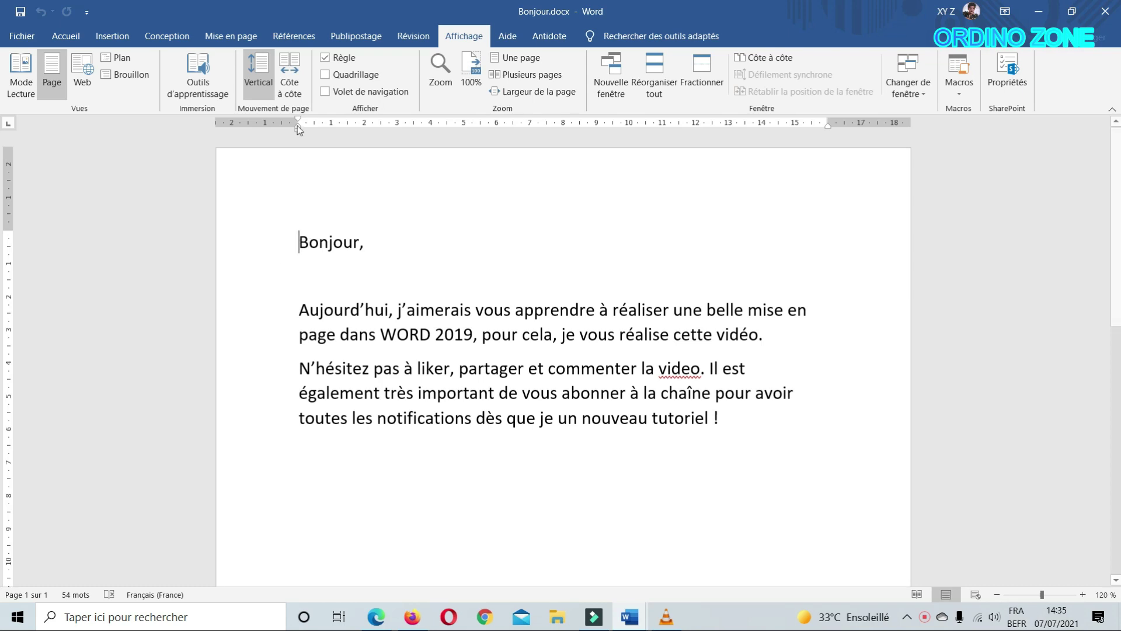
{"action": "mouse_move", "coordinate": [298, 122]}
{"action": "left_mouse_down"}
{"action": "mouse_move", "coordinate": [369, 127]}
{"action": "mouse_move", "coordinate": [284, 132]}
{"action": "left_mouse_up"}
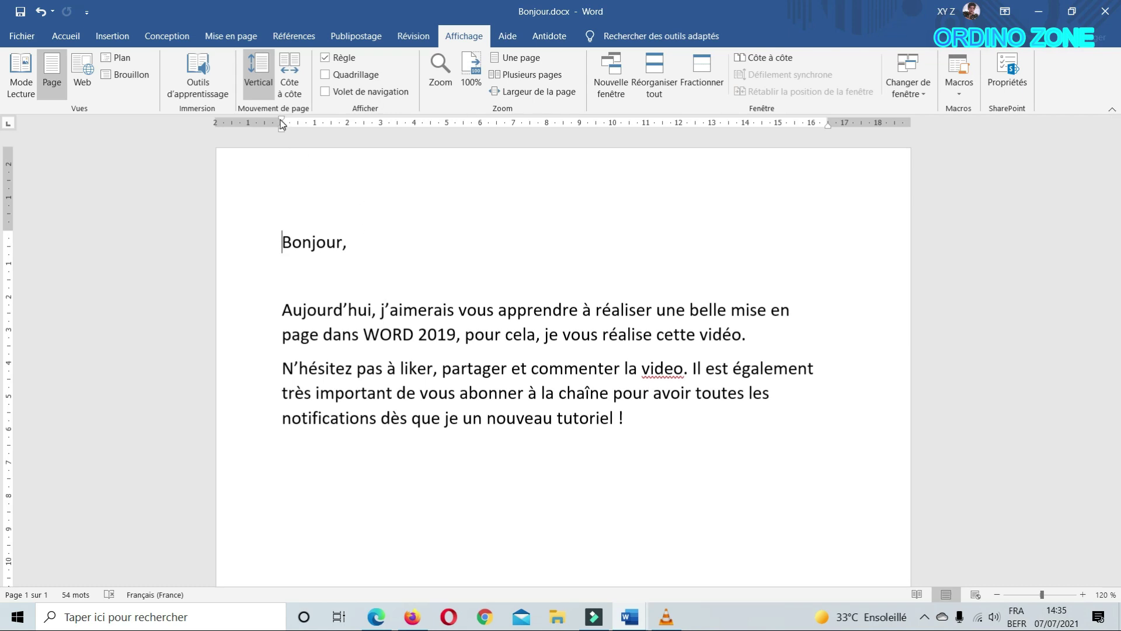
{"action": "mouse_move", "coordinate": [283, 124]}
{"action": "left_mouse_down"}
{"action": "mouse_move", "coordinate": [328, 125]}
{"action": "mouse_move", "coordinate": [281, 125]}
{"action": "left_mouse_up"}
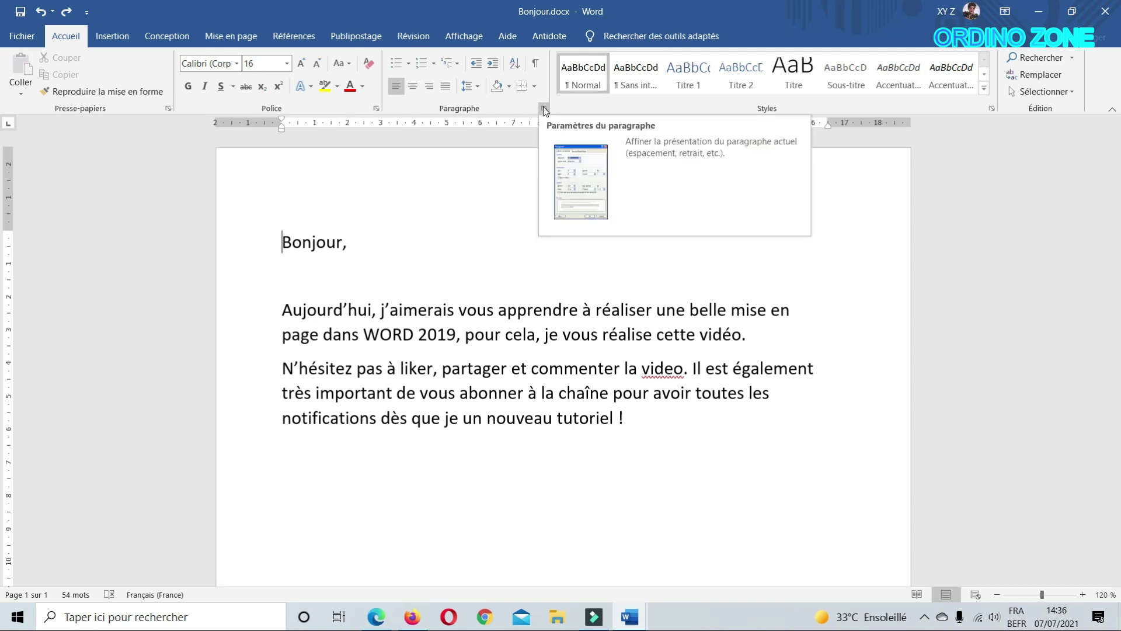
Step: Give the "Bonjour," paragraph a 0,9 cm left indent in the Paragraphe dialog
{"action": "left_click", "coordinate": [543, 108]}
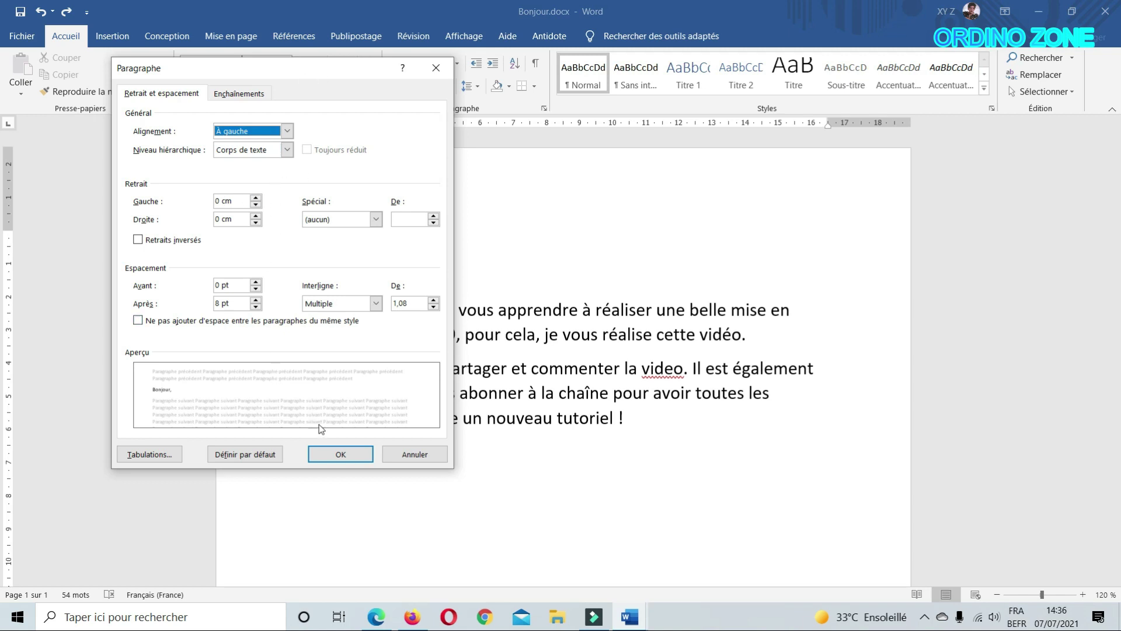
{"action": "left_click", "coordinate": [257, 198]}
{"action": "left_click", "coordinate": [256, 198]}
{"action": "left_click", "coordinate": [256, 198]}
{"action": "left_click", "coordinate": [257, 198]}
{"action": "left_click", "coordinate": [257, 198]}
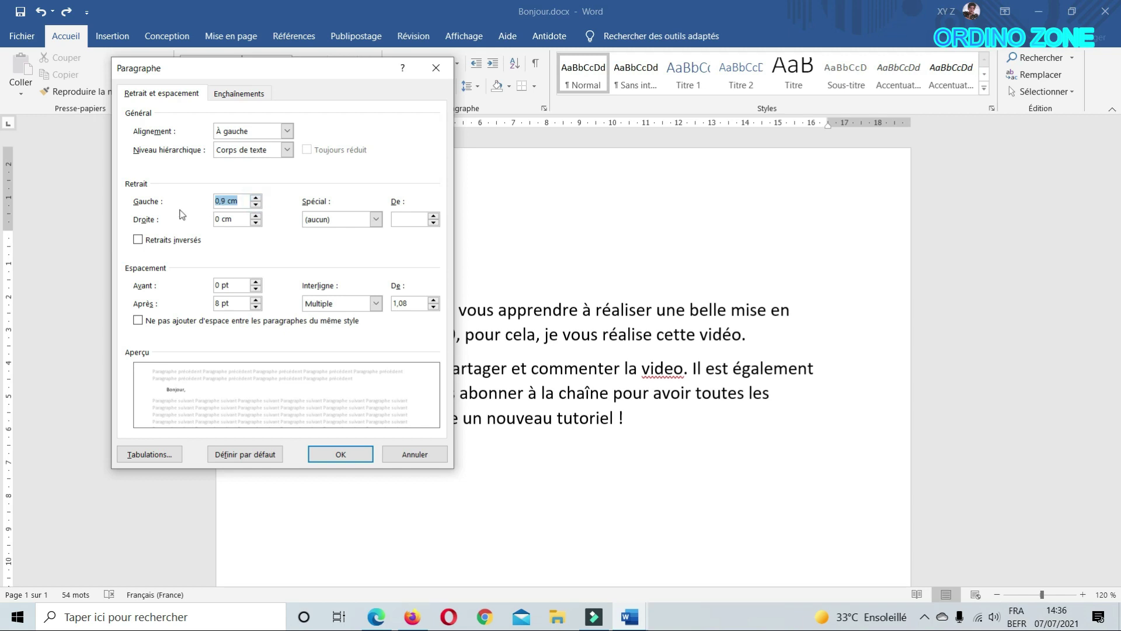
{"action": "left_click", "coordinate": [343, 455]}
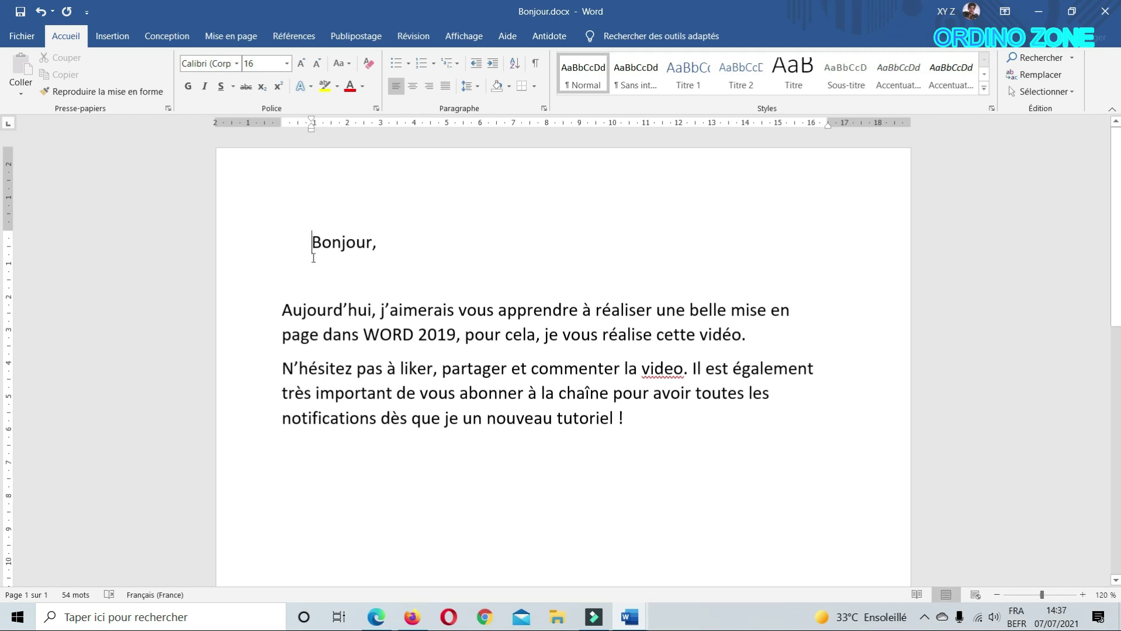
Step: Add 12 pt of space before the "Bonjour," paragraph
{"action": "left_click", "coordinate": [545, 108]}
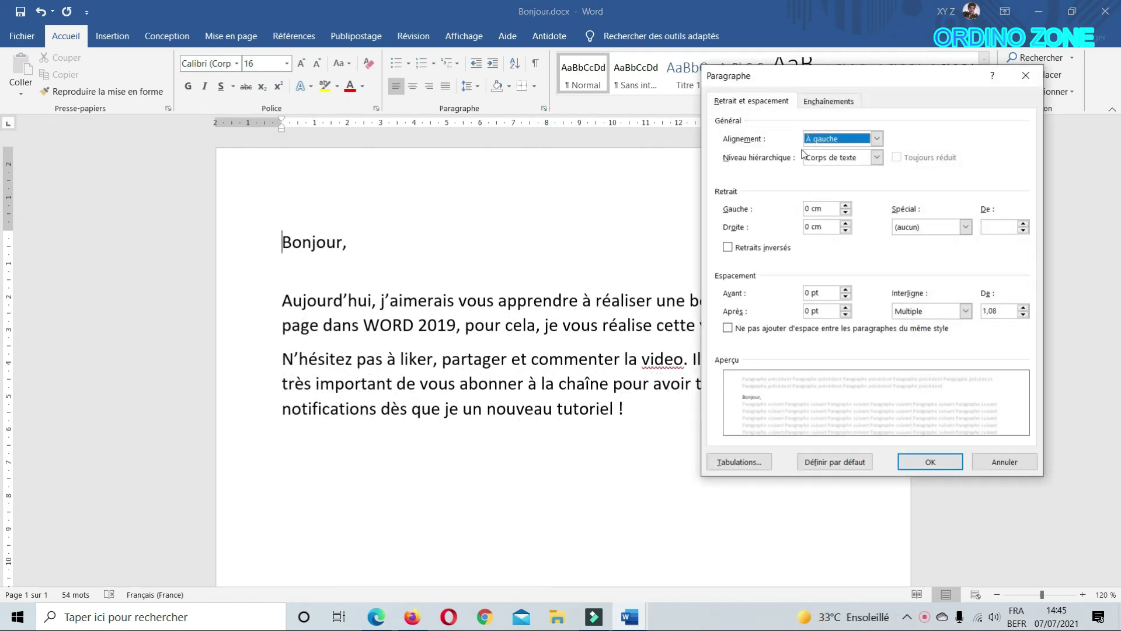
{"action": "left_click_drag", "start_coordinate": [854, 83], "coordinate": [903, 82]}
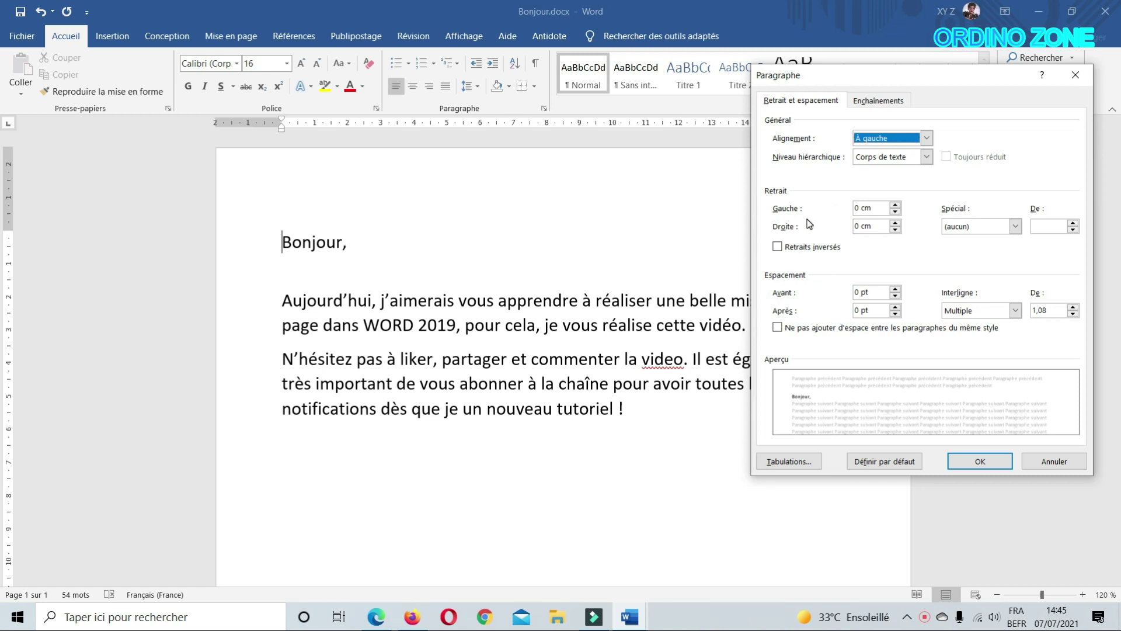
{"action": "double_click", "coordinate": [896, 289]}
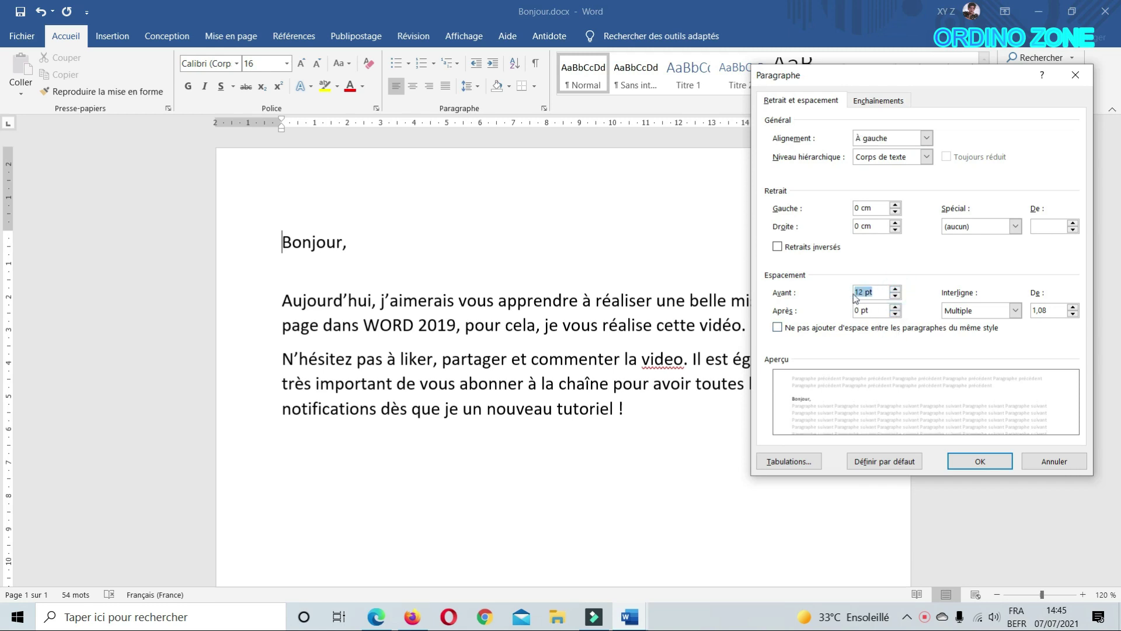
{"action": "left_click", "coordinate": [992, 461]}
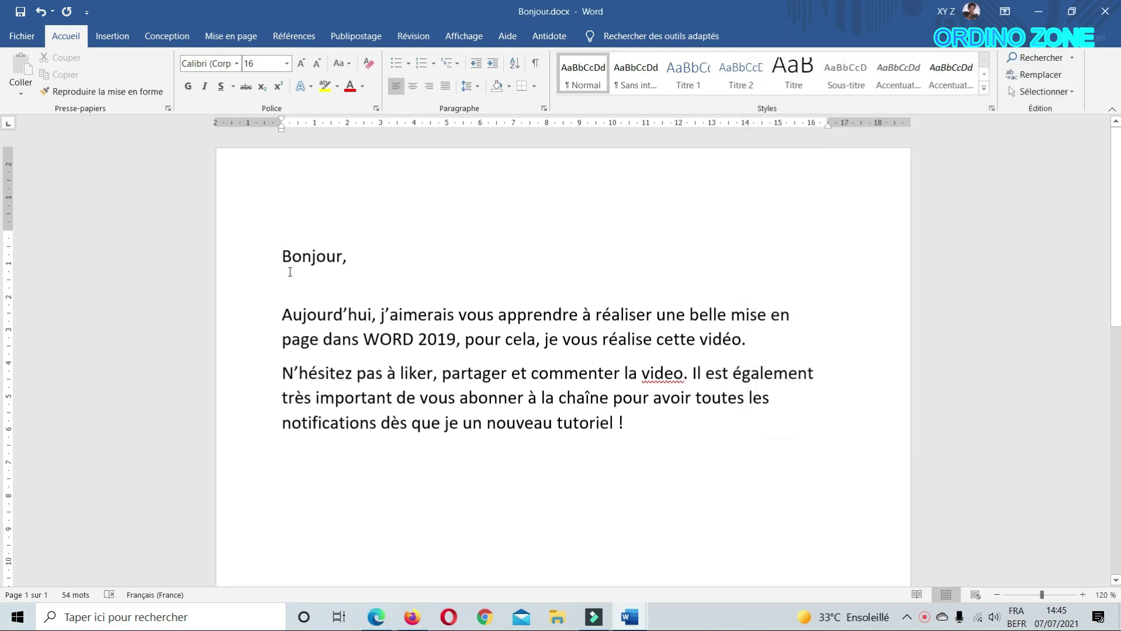
Step: Replace the space before "Bonjour," with 12 pt after it, then undo and redo to compare
{"action": "left_click", "coordinate": [41, 12]}
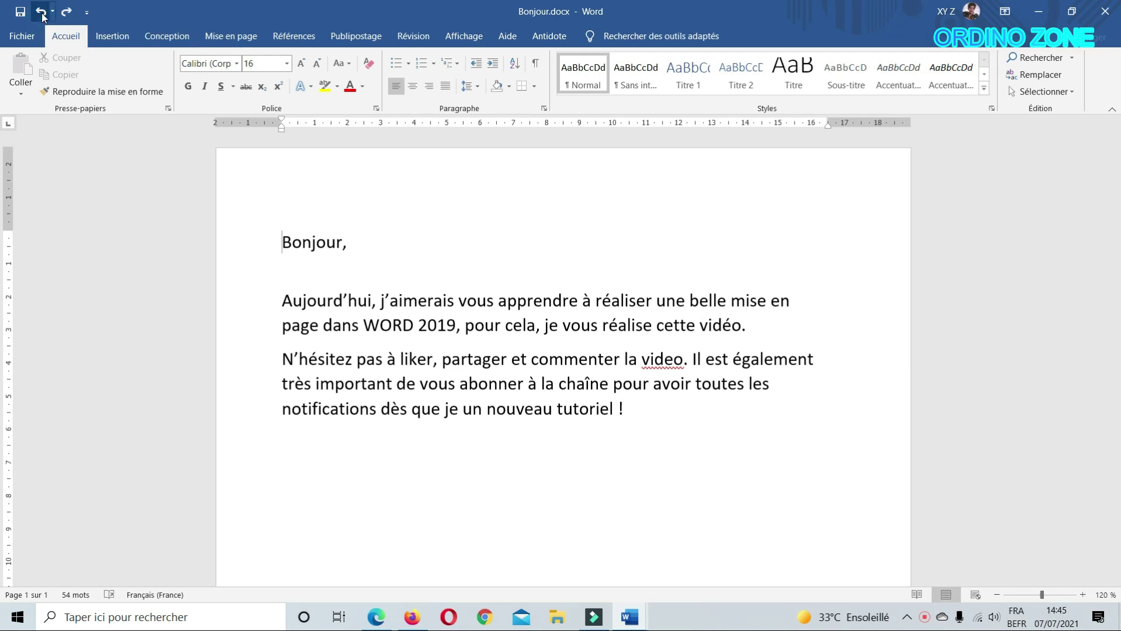
{"action": "left_click", "coordinate": [545, 109]}
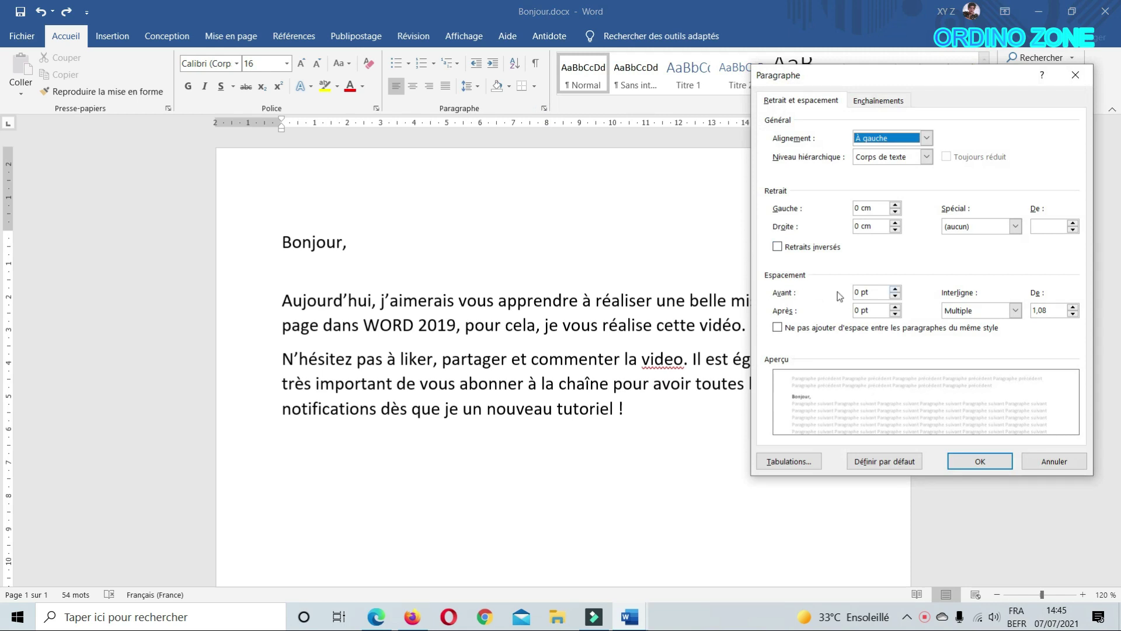
{"action": "left_click", "coordinate": [895, 315]}
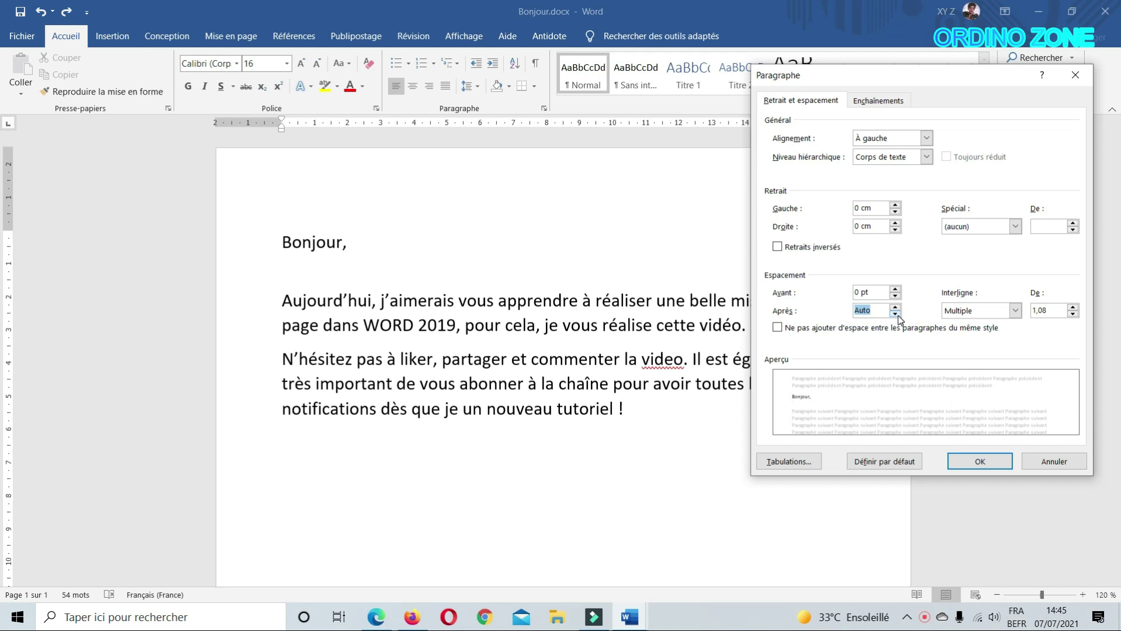
{"action": "left_click", "coordinate": [895, 306]}
{"action": "left_click", "coordinate": [895, 306]}
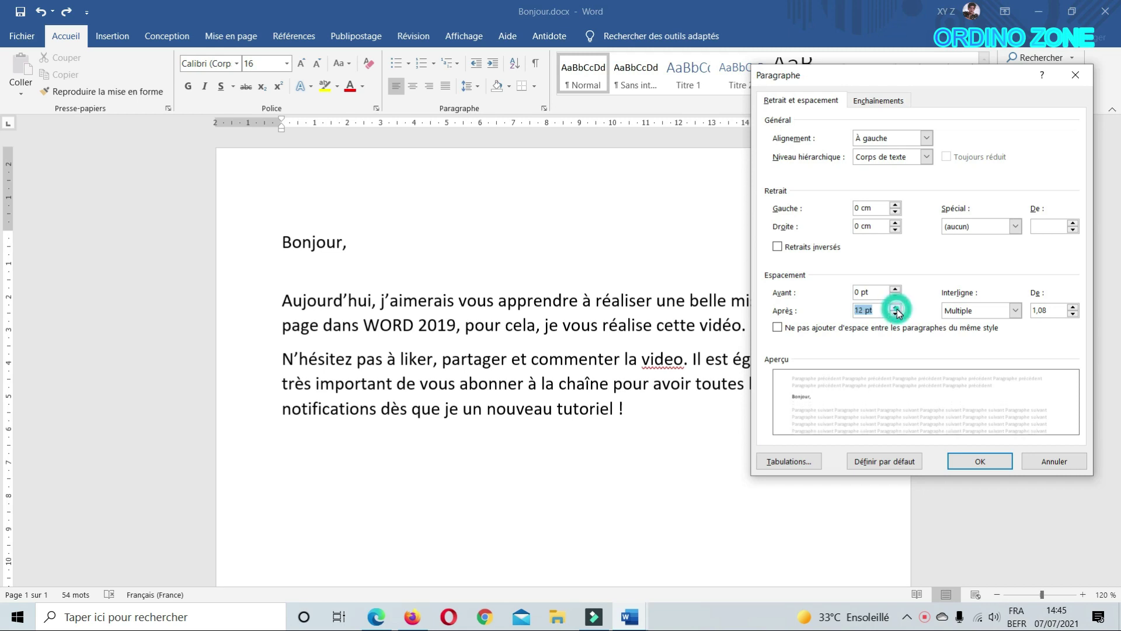
{"action": "left_click", "coordinate": [973, 463]}
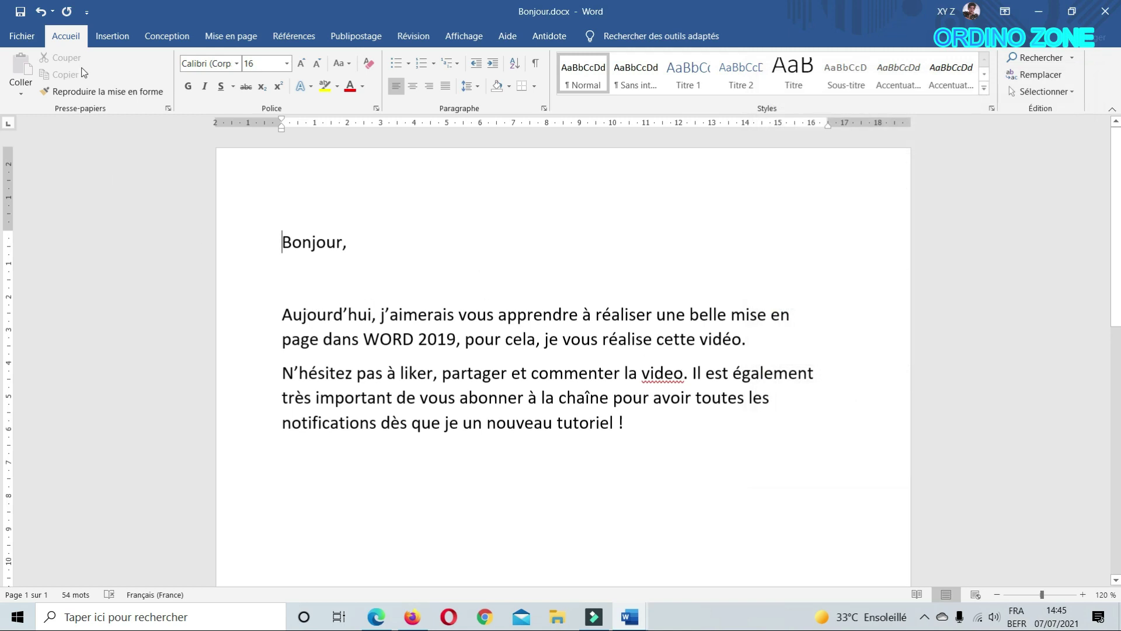
{"action": "left_click", "coordinate": [42, 12]}
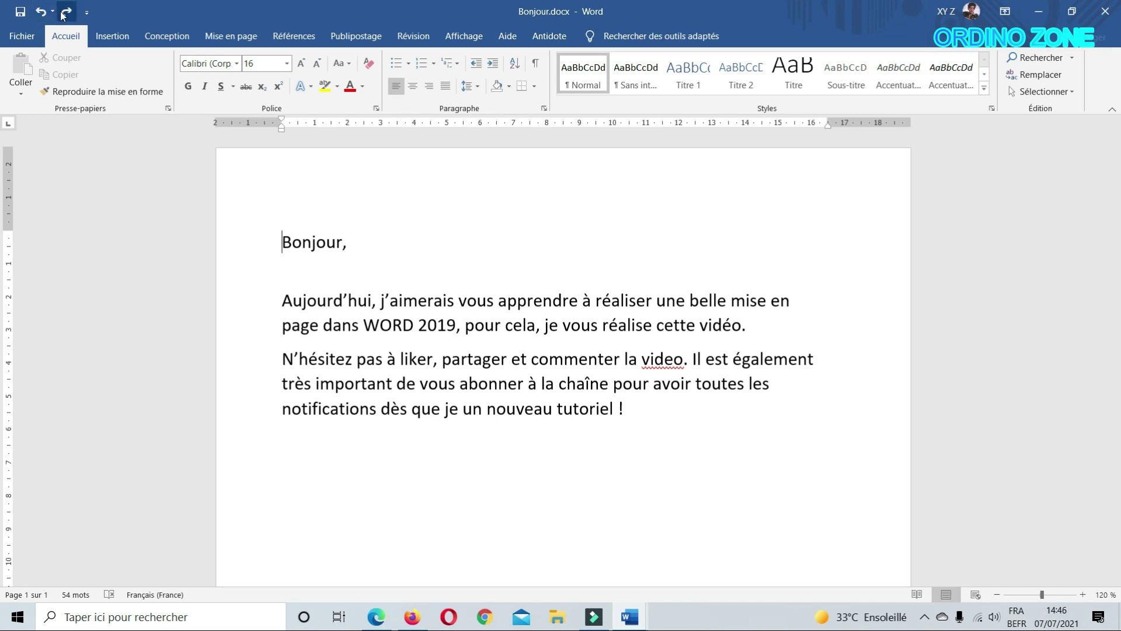
{"action": "left_click", "coordinate": [66, 11]}
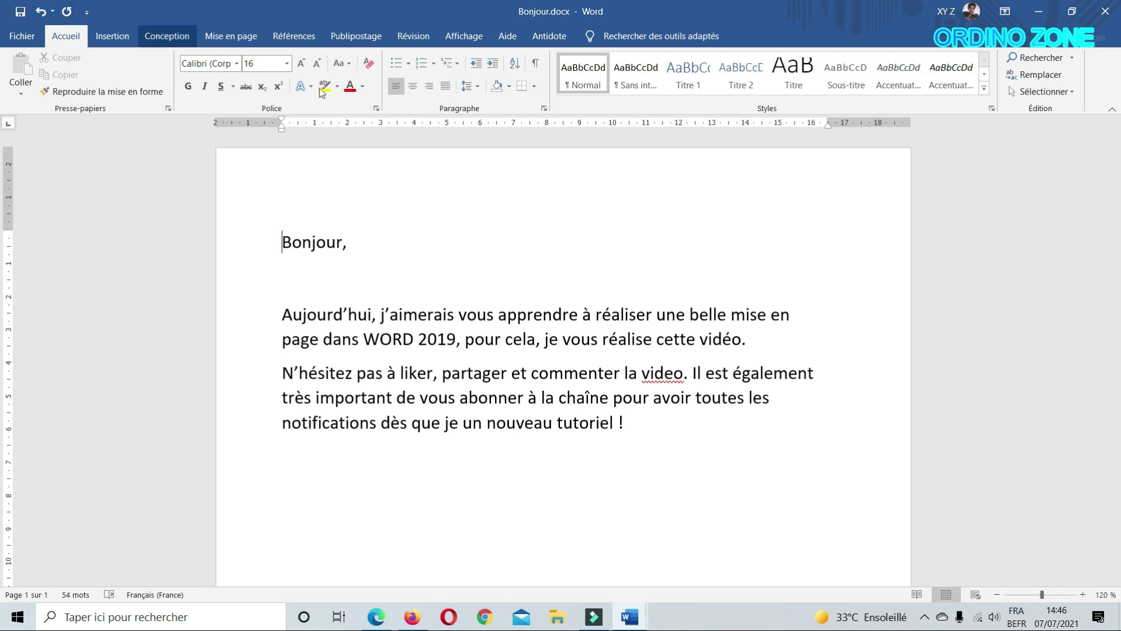
{"action": "left_click", "coordinate": [544, 108]}
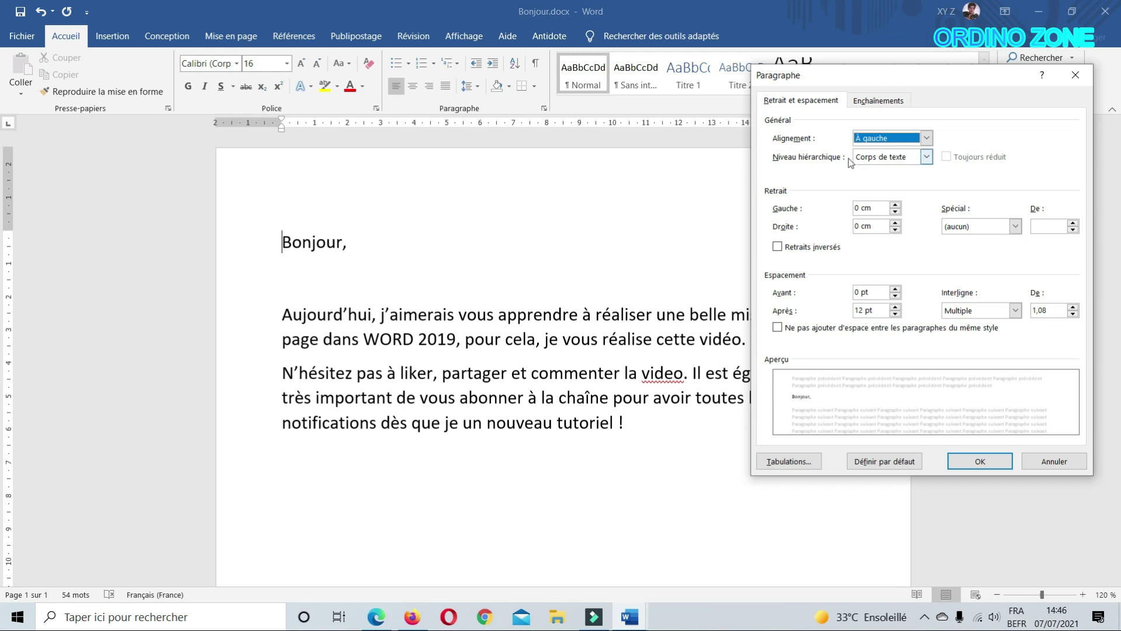
{"action": "left_click", "coordinate": [1014, 227]}
{"action": "left_click", "coordinate": [1016, 226]}
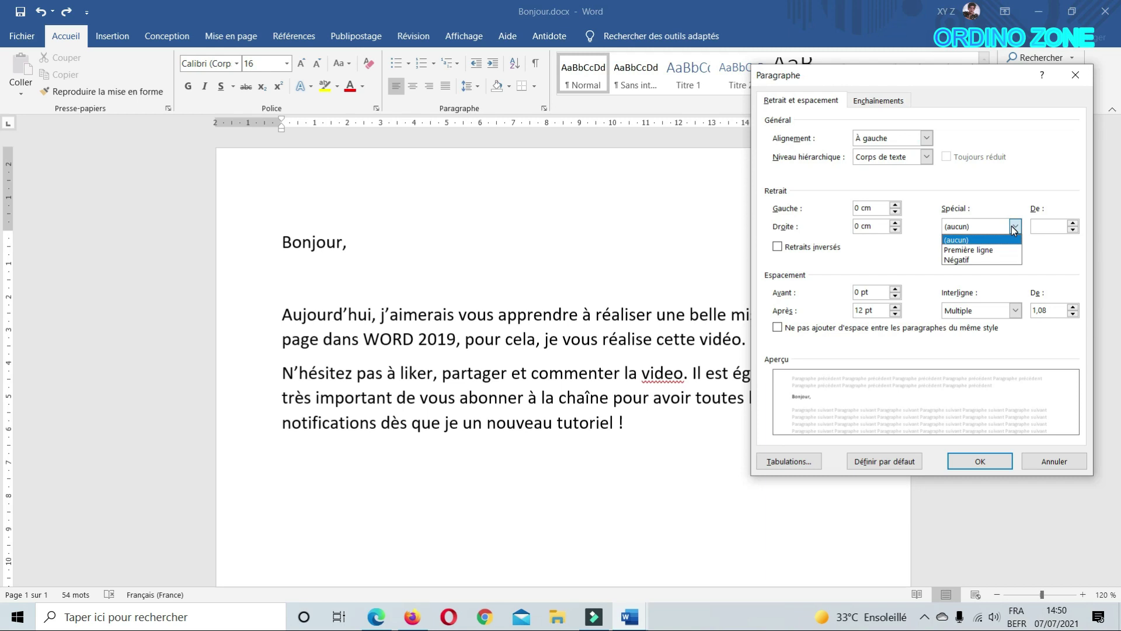
{"action": "left_click", "coordinate": [979, 251]}
{"action": "left_click", "coordinate": [980, 461]}
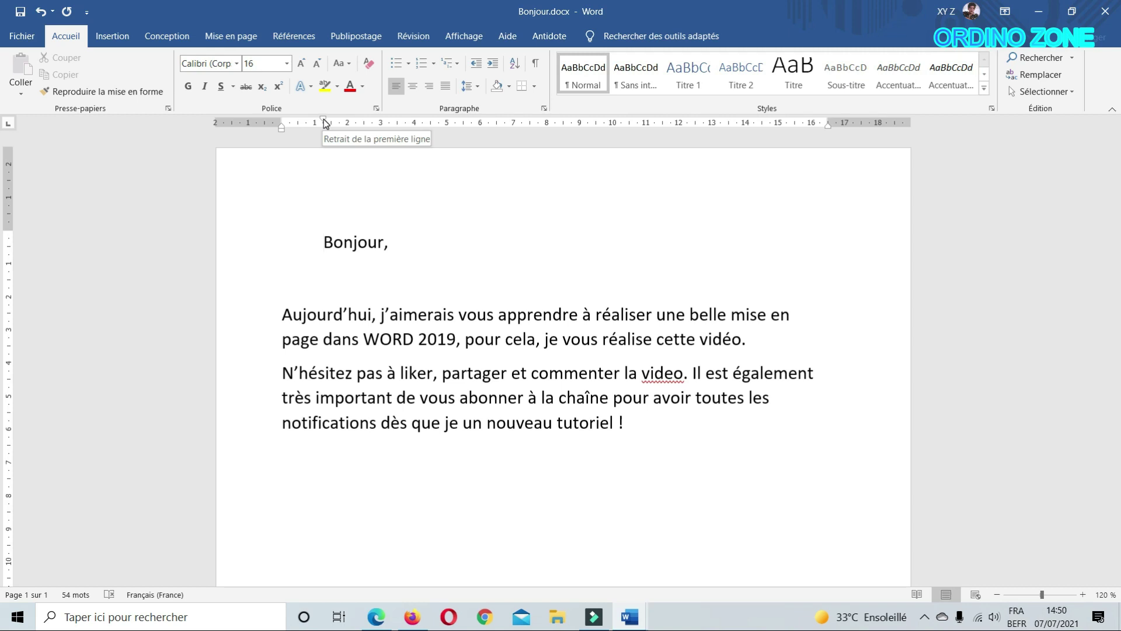
{"action": "left_click", "coordinate": [544, 108]}
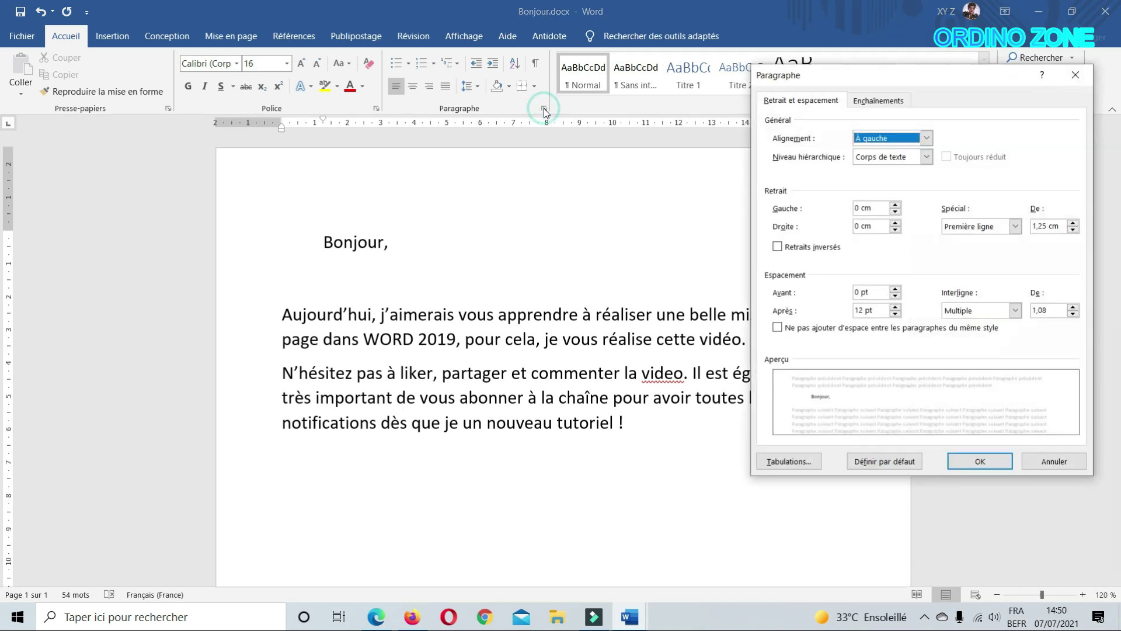
{"action": "left_click", "coordinate": [1016, 226]}
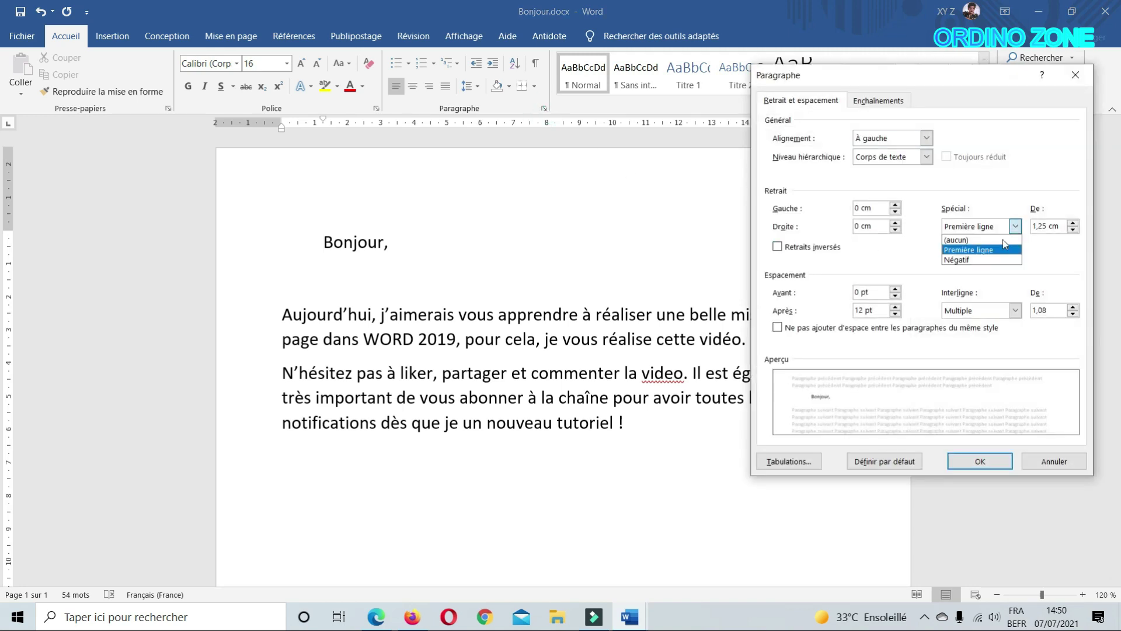
{"action": "left_click", "coordinate": [1003, 238]}
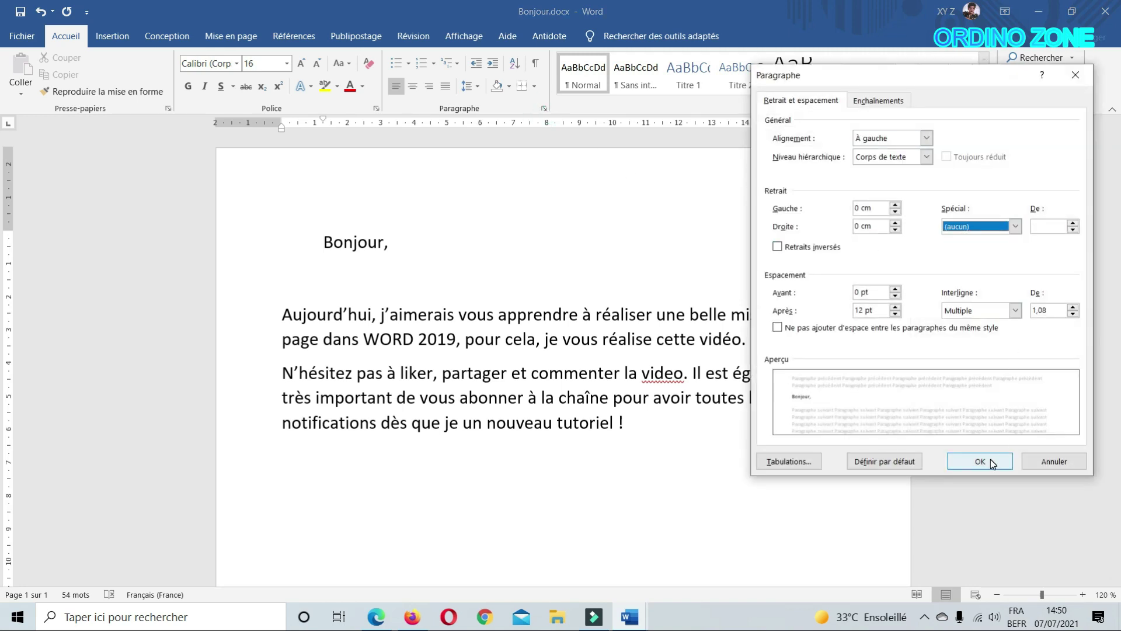
{"action": "left_click", "coordinate": [990, 459]}
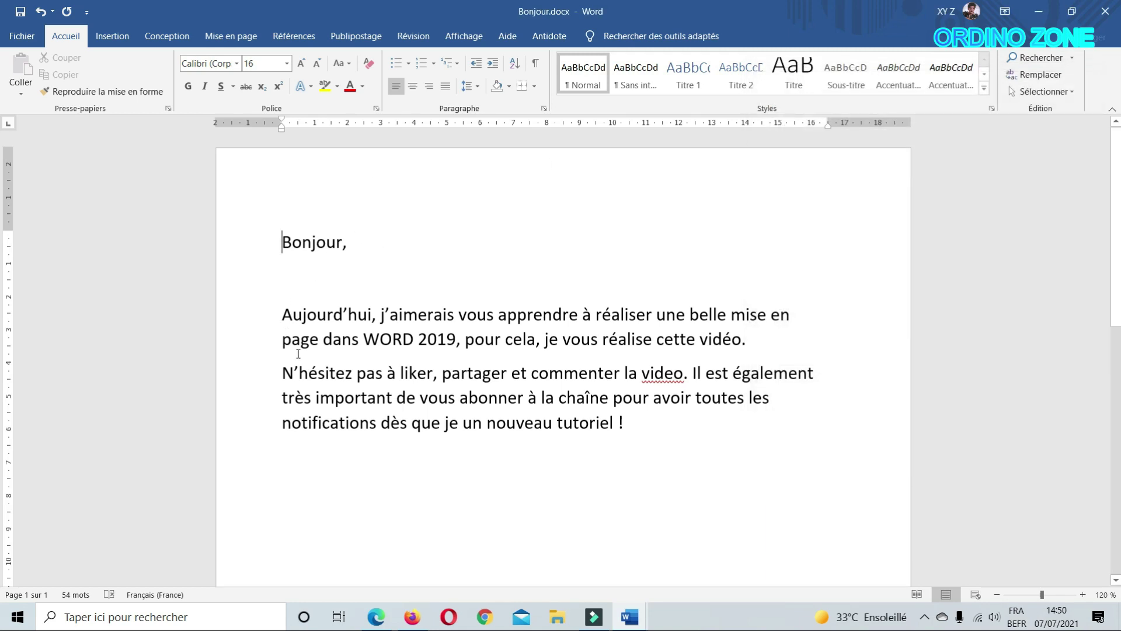
Step: Apply a 1,25 cm hanging (Négatif) indent to the Aujourd'hui paragraph, then undo it
{"action": "left_click", "coordinate": [284, 315]}
{"action": "left_click", "coordinate": [545, 109]}
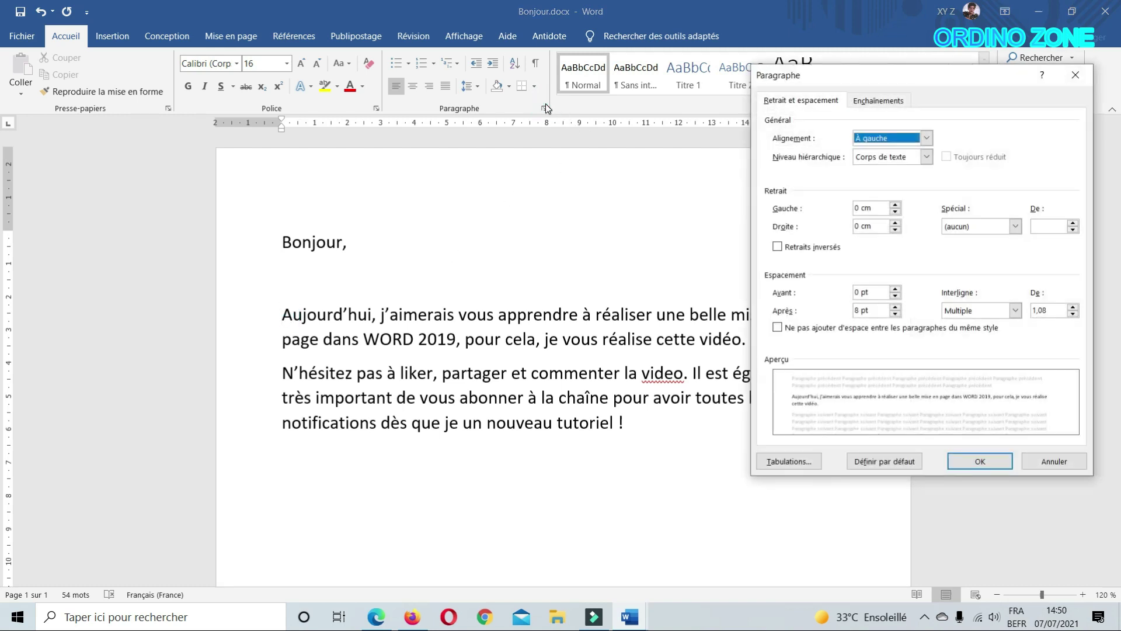
{"action": "left_click", "coordinate": [1014, 228]}
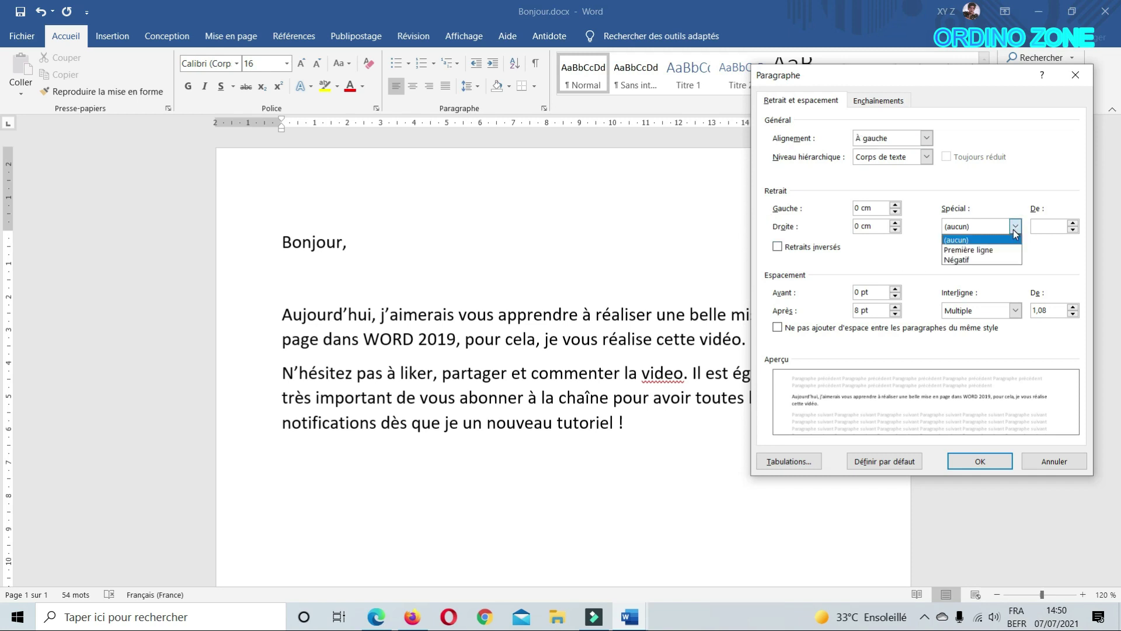
{"action": "left_click", "coordinate": [980, 260]}
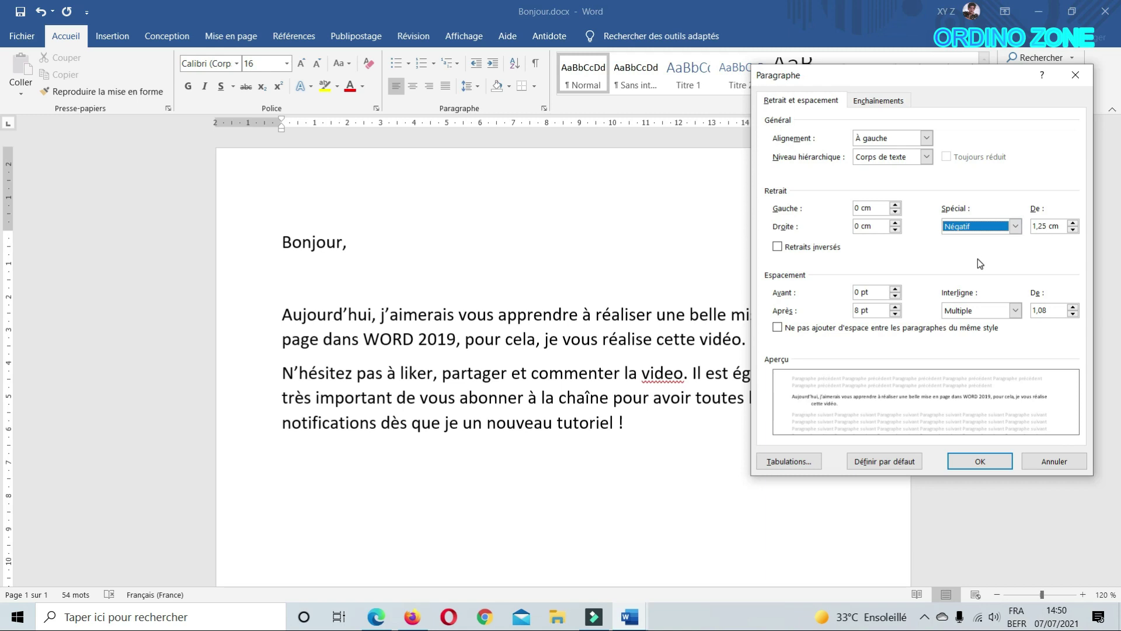
{"action": "left_click", "coordinate": [998, 461]}
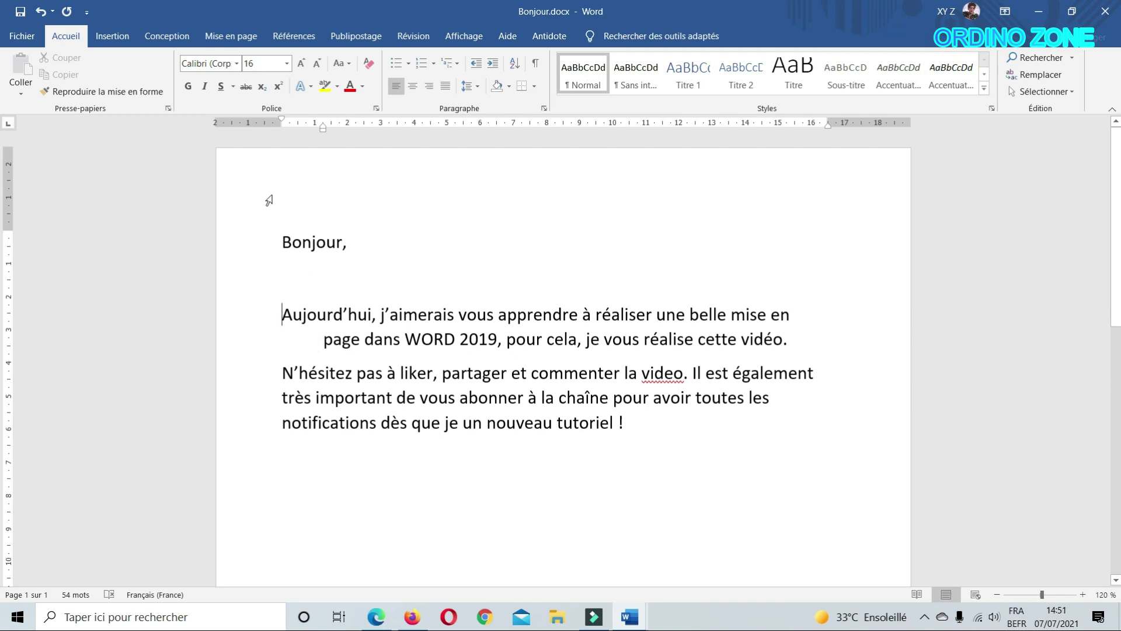
{"action": "left_click", "coordinate": [41, 12]}
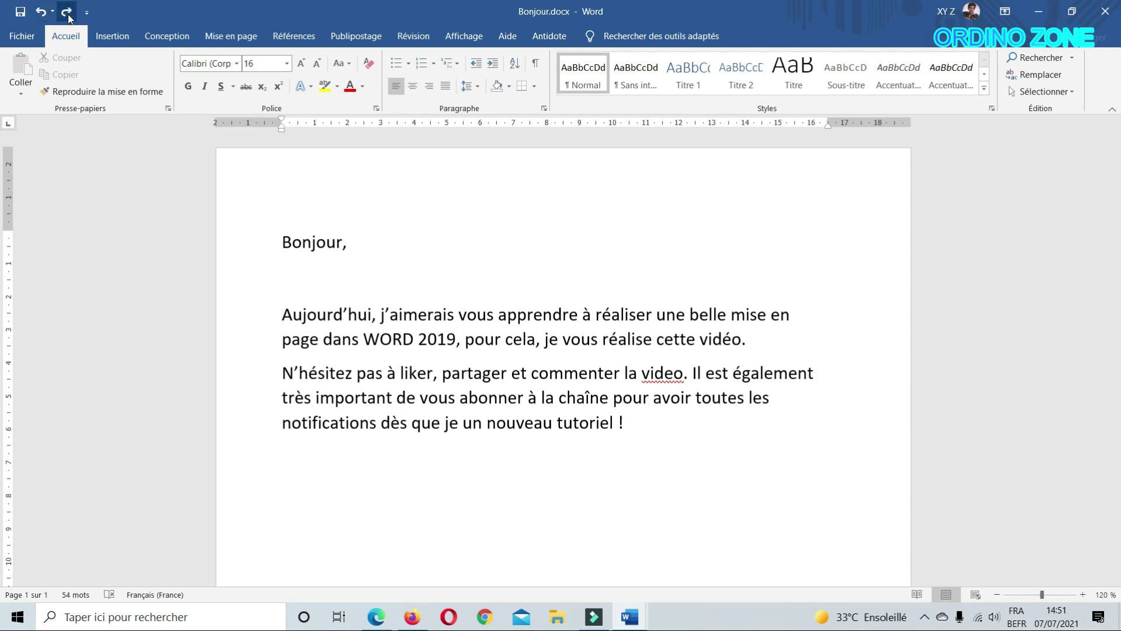
Step: Redo the hanging indent on the Aujourd'hui paragraph
{"action": "left_click", "coordinate": [67, 12]}
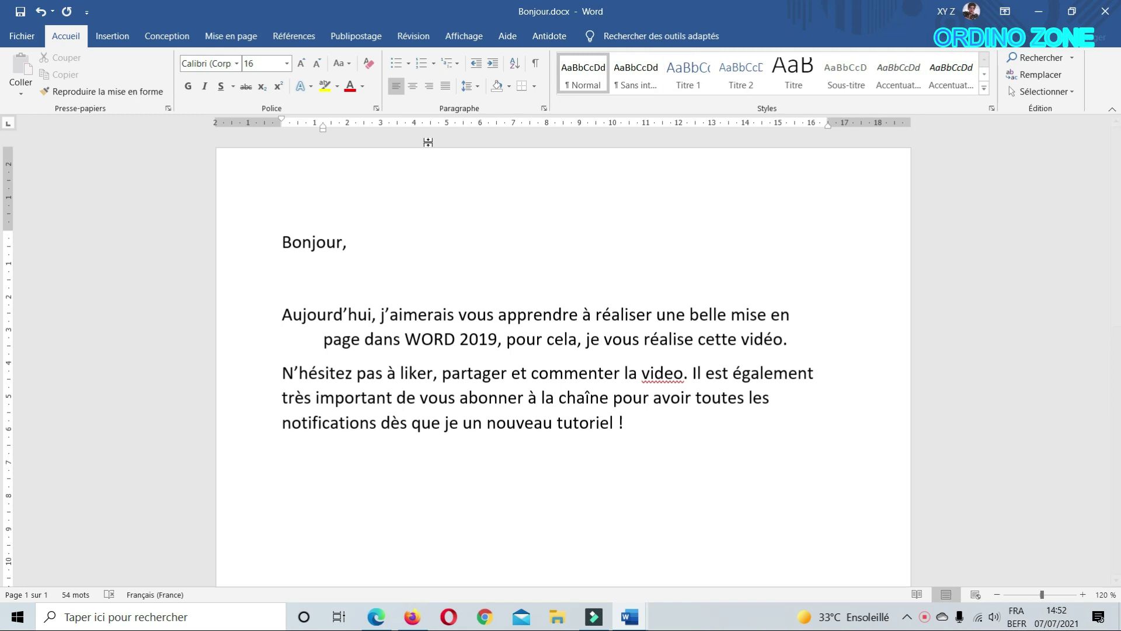
Step: Drag the Aujourd'hui paragraph's left, first-line and hanging indent markers on the ruler to try out different indents
{"action": "mouse_move", "coordinate": [322, 128]}
{"action": "left_mouse_down"}
{"action": "mouse_move", "coordinate": [284, 128]}
{"action": "mouse_move", "coordinate": [340, 134]}
{"action": "left_mouse_up"}
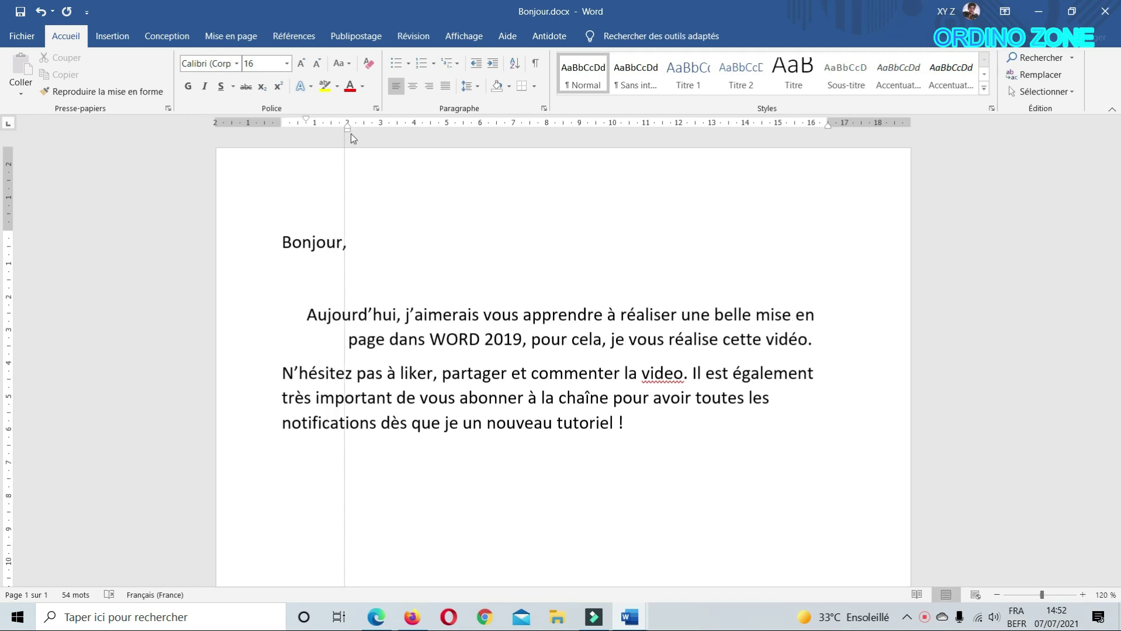
{"action": "mouse_move", "coordinate": [339, 134]}
{"action": "left_mouse_down"}
{"action": "mouse_move", "coordinate": [360, 125]}
{"action": "mouse_move", "coordinate": [345, 131]}
{"action": "left_mouse_up"}
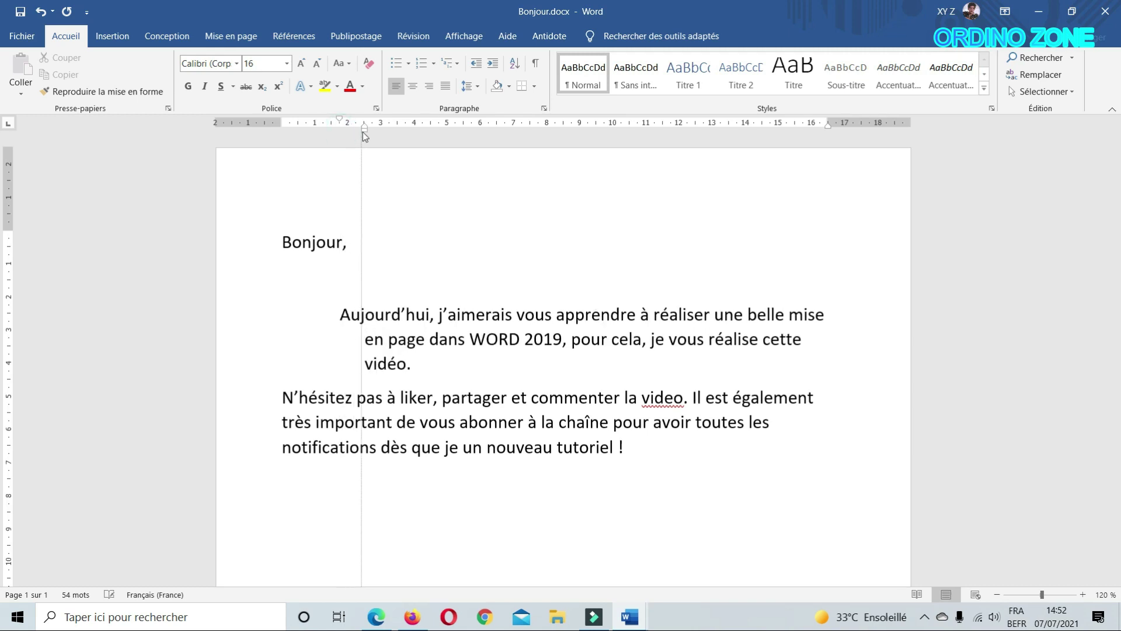
{"action": "mouse_move", "coordinate": [344, 131]}
{"action": "left_mouse_down"}
{"action": "mouse_move", "coordinate": [361, 125]}
{"action": "mouse_move", "coordinate": [348, 129]}
{"action": "left_mouse_up"}
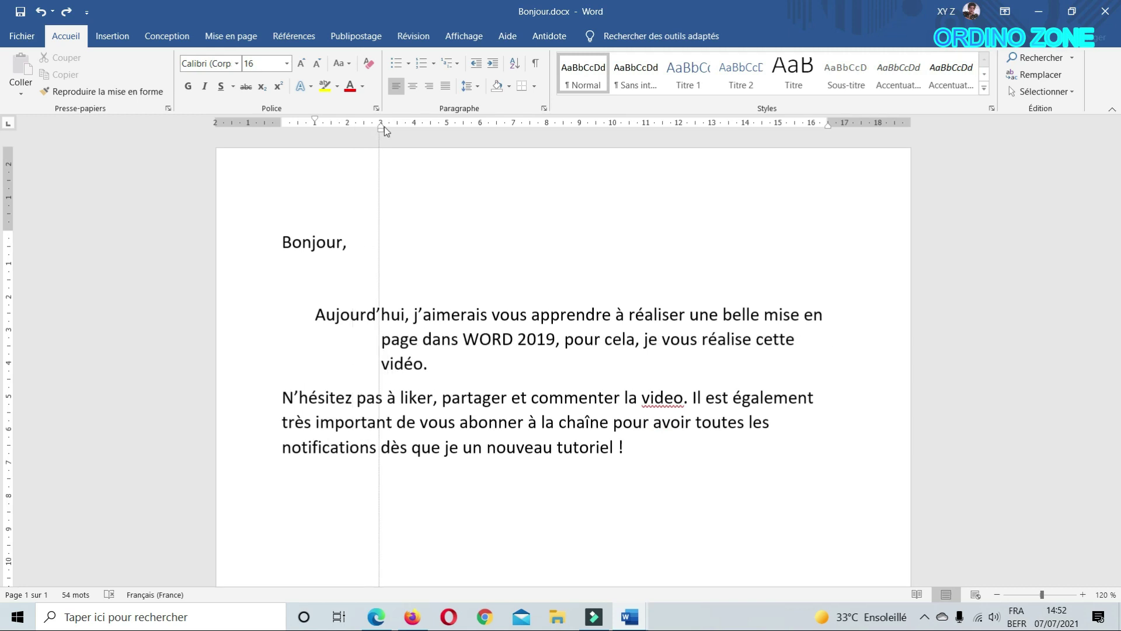
{"action": "mouse_move", "coordinate": [348, 130]}
{"action": "left_mouse_down"}
{"action": "mouse_move", "coordinate": [438, 136]}
{"action": "mouse_move", "coordinate": [388, 136]}
{"action": "mouse_move", "coordinate": [424, 138]}
{"action": "left_mouse_up"}
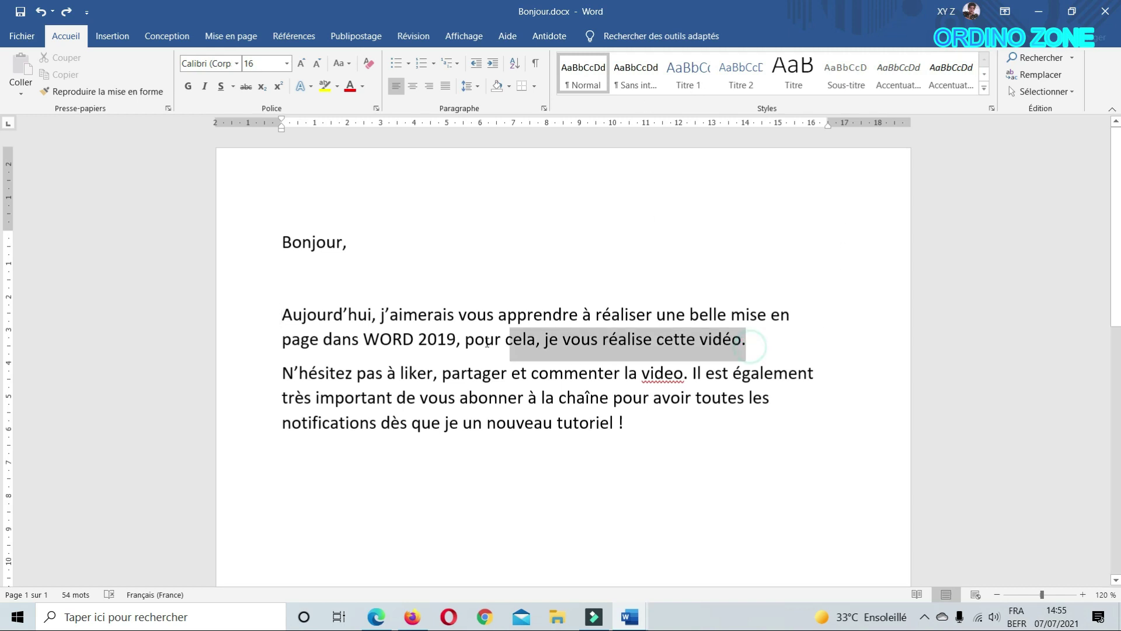
{"action": "left_click_drag", "start_coordinate": [747, 340], "coordinate": [465, 340]}
{"action": "left_click_drag", "start_coordinate": [633, 423], "coordinate": [277, 325]}
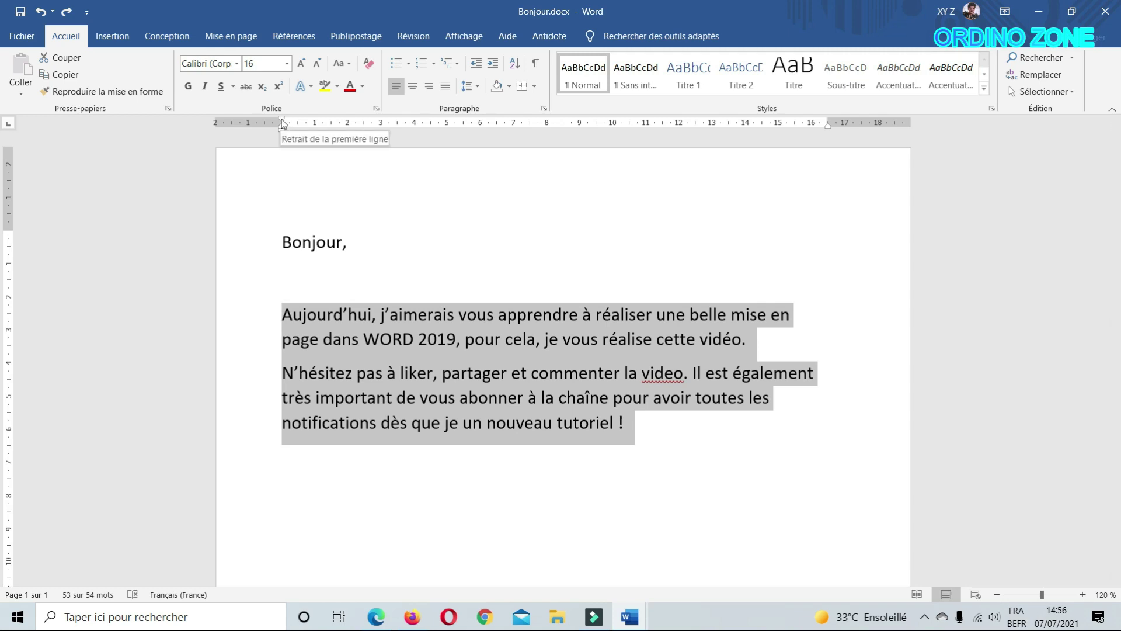
{"action": "left_click_drag", "start_coordinate": [282, 119], "coordinate": [369, 123]}
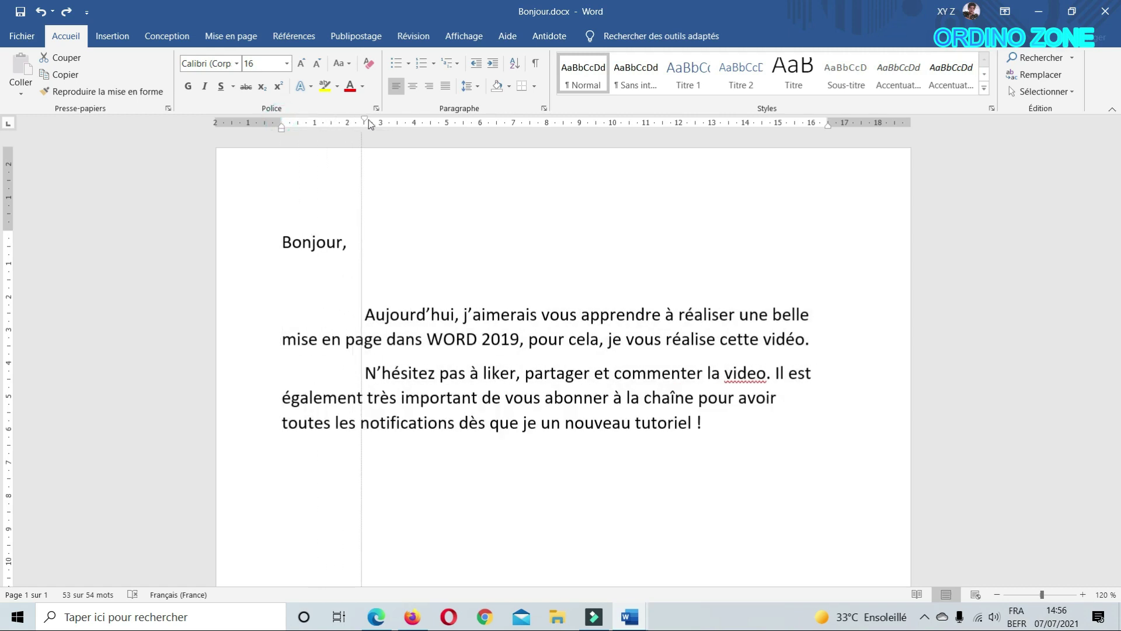
{"action": "left_click_drag", "start_coordinate": [369, 123], "coordinate": [369, 124]}
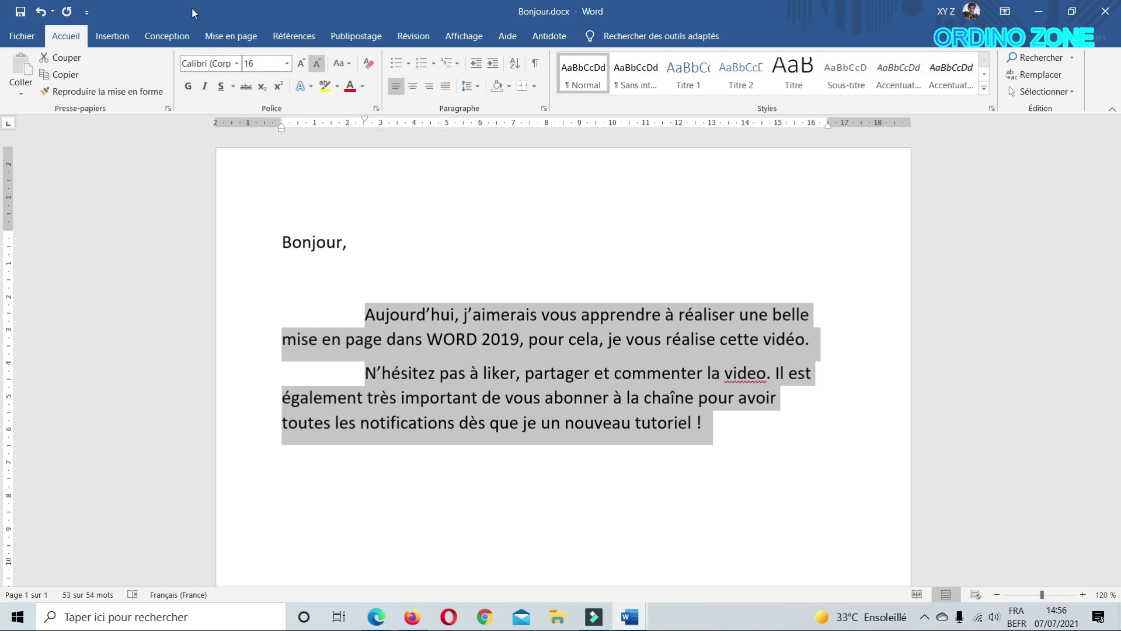
{"action": "left_click", "coordinate": [39, 14]}
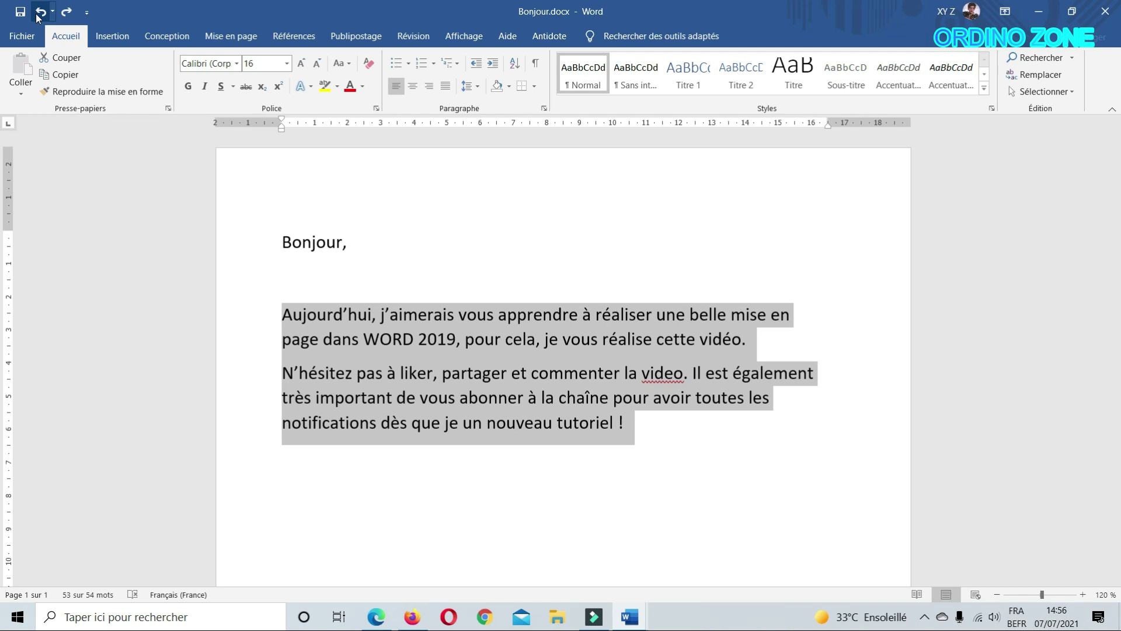
{"action": "key", "text": "ctrl+m"}
{"action": "key", "text": "ctrl+m"}
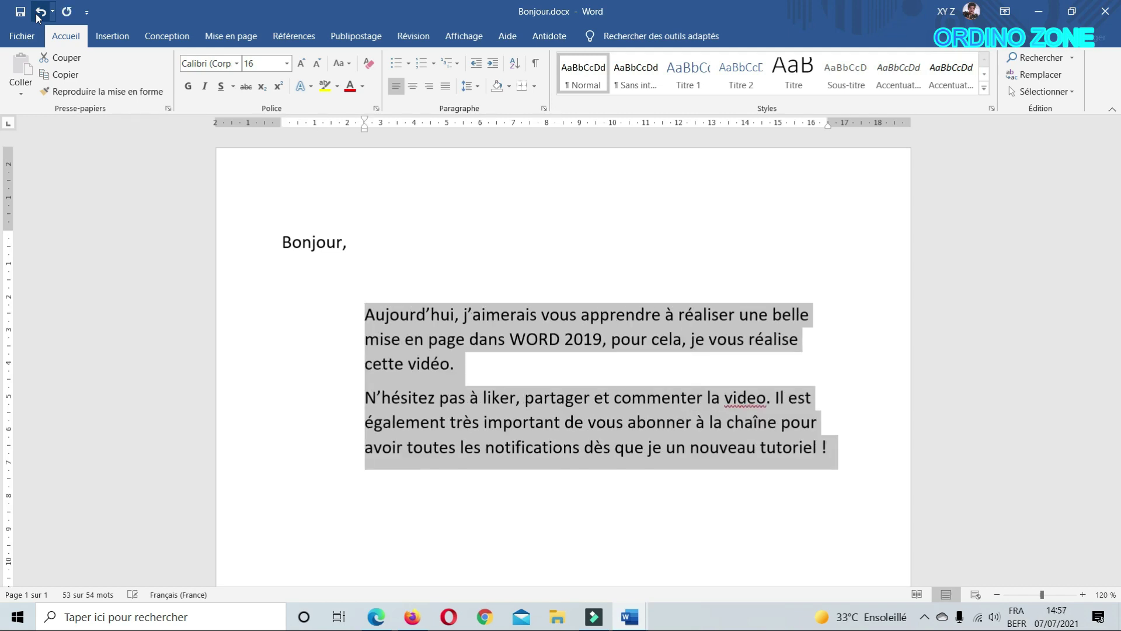
{"action": "key", "text": "ctrl+m"}
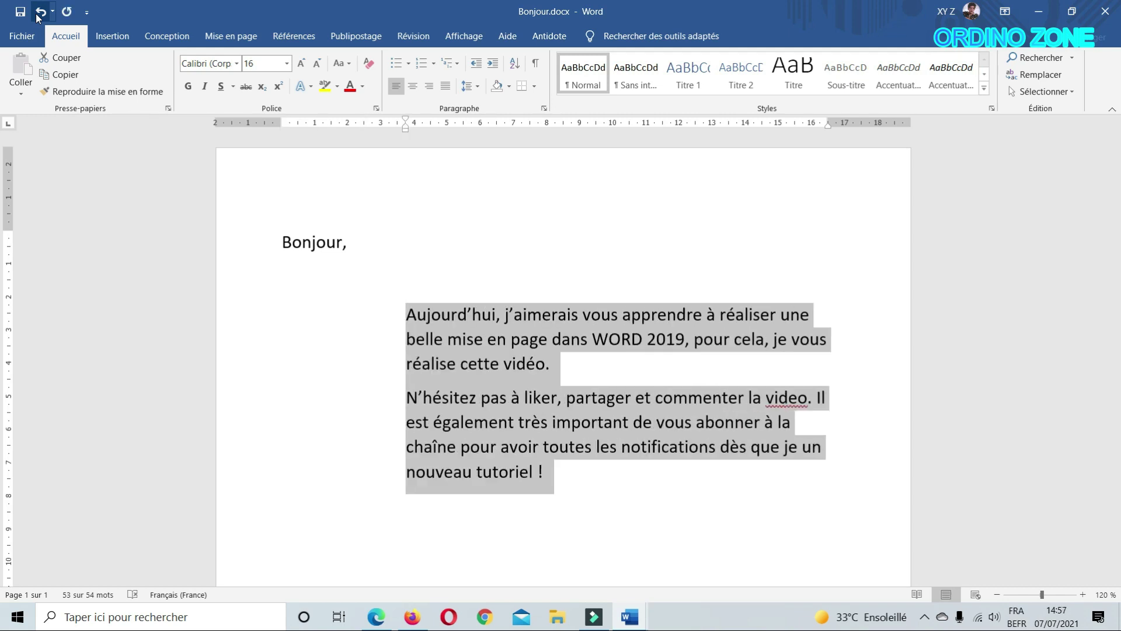
{"action": "key", "text": "ctrl+m"}
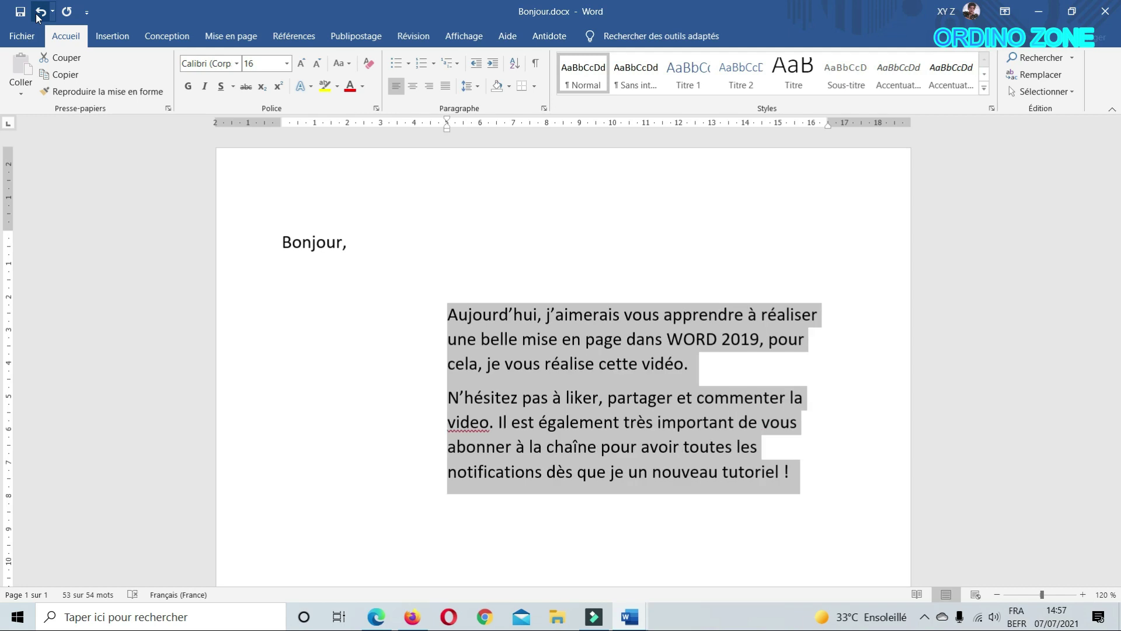
{"action": "key", "text": "ctrl+m"}
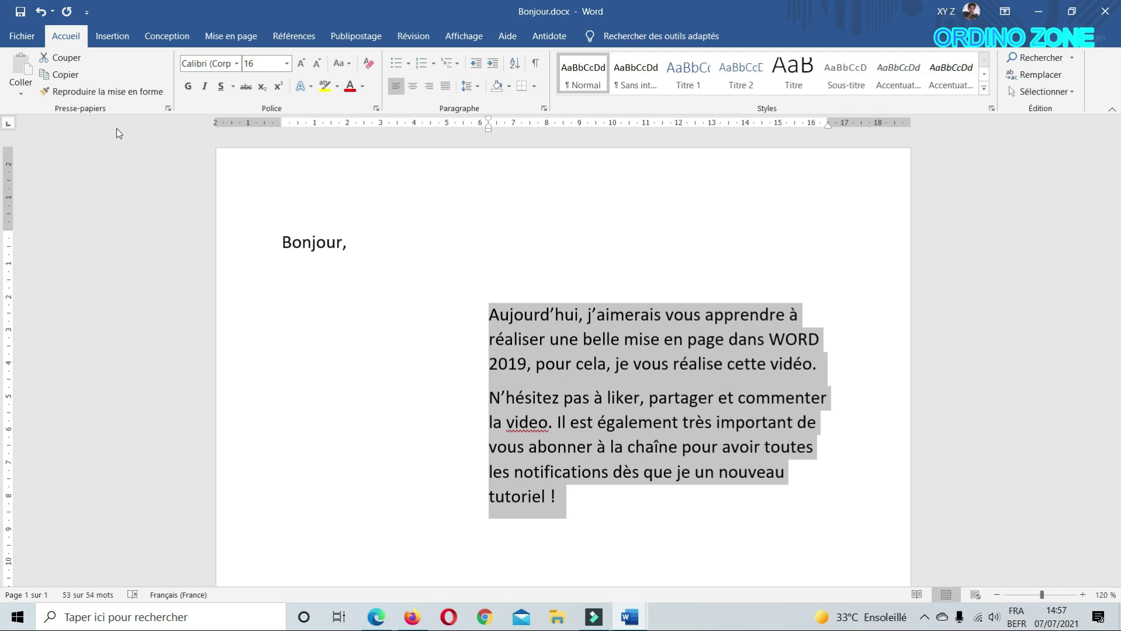
{"action": "left_click", "coordinate": [45, 14]}
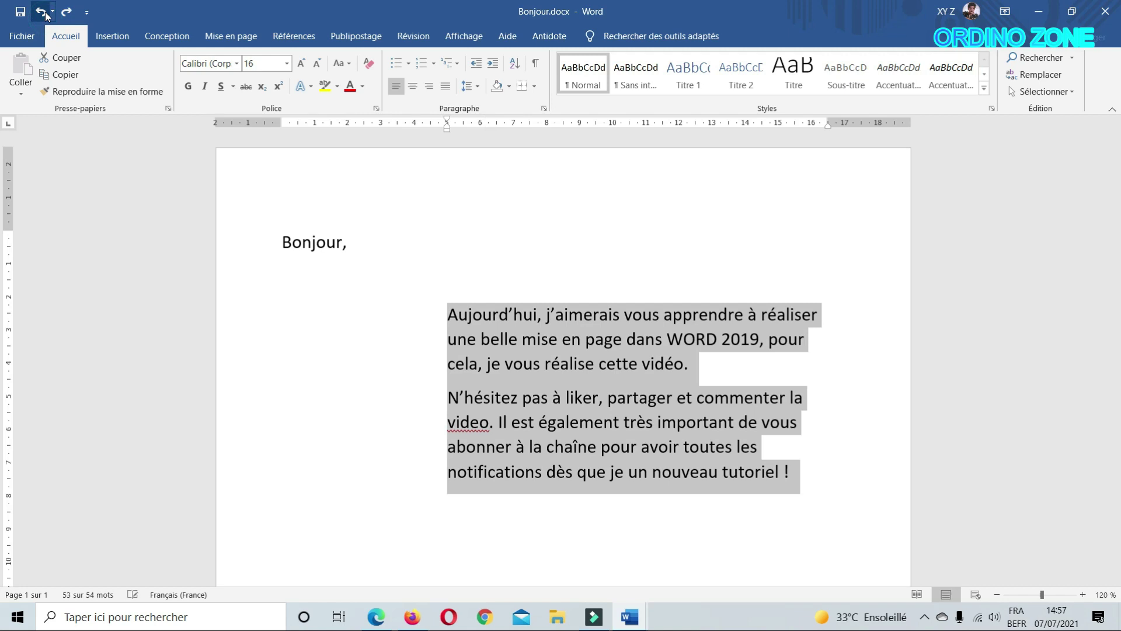
{"action": "left_click", "coordinate": [46, 14]}
{"action": "left_click", "coordinate": [45, 14]}
{"action": "left_click", "coordinate": [46, 14]}
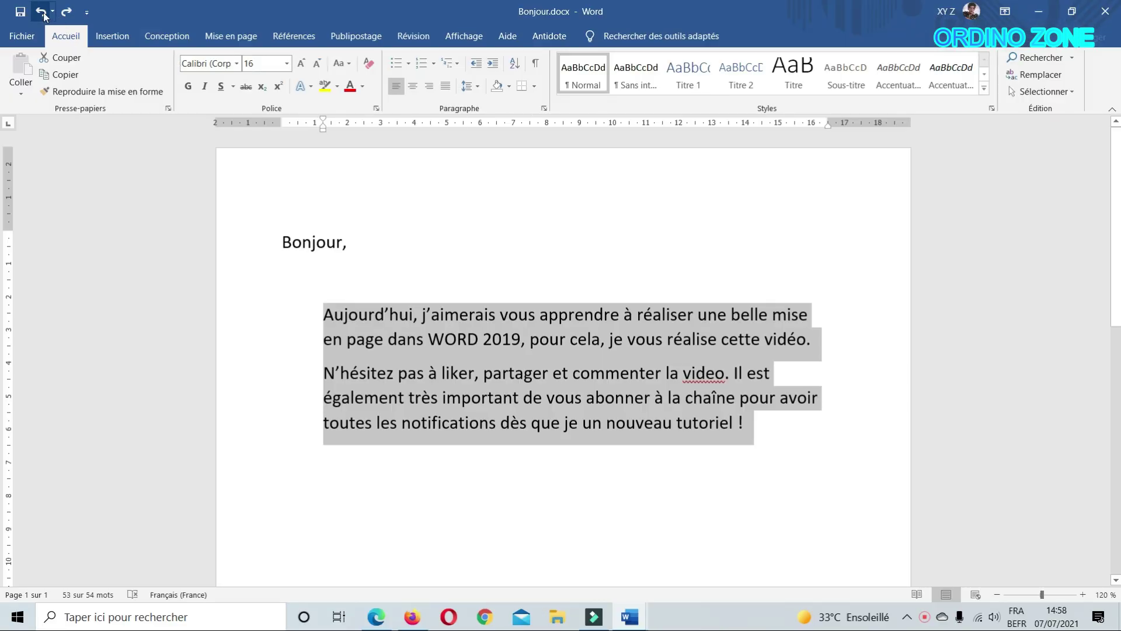
{"action": "left_click", "coordinate": [44, 16]}
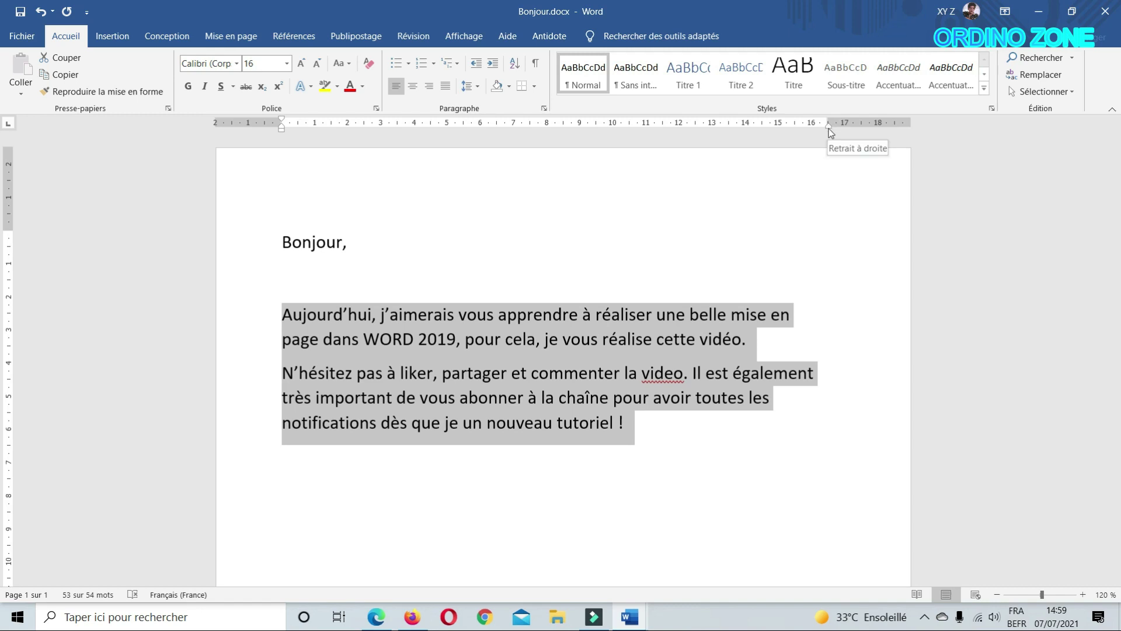
Step: Pull the right indent in to about 10.5 cm, then back out to about 14 cm
{"action": "left_click_drag", "start_coordinate": [829, 126], "coordinate": [731, 139]}
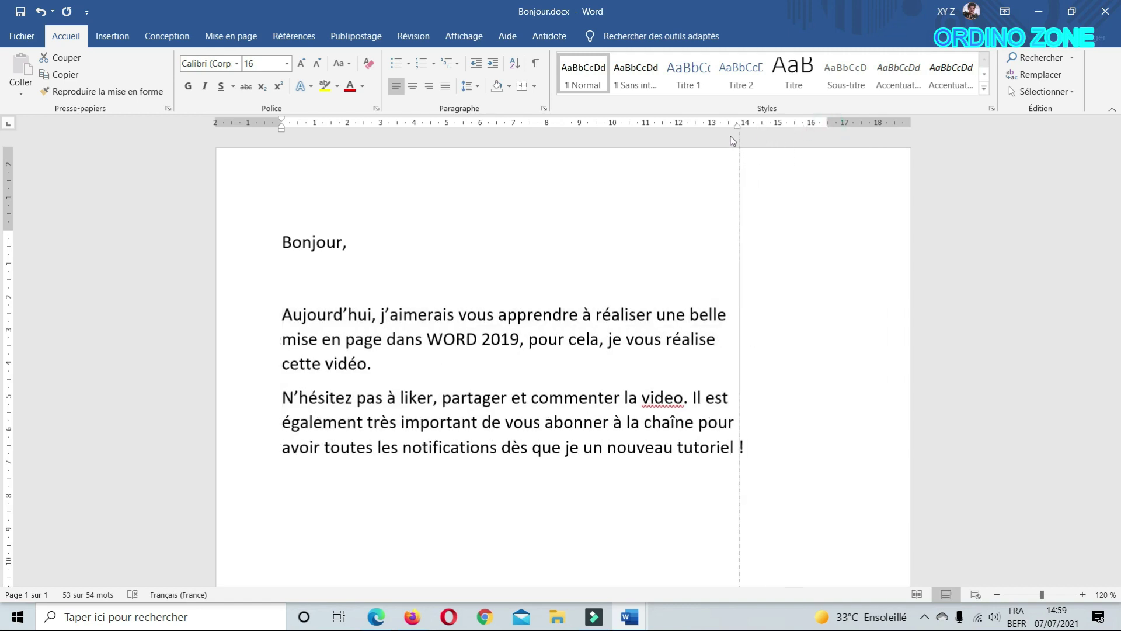
{"action": "left_click_drag", "start_coordinate": [731, 139], "coordinate": [644, 146]}
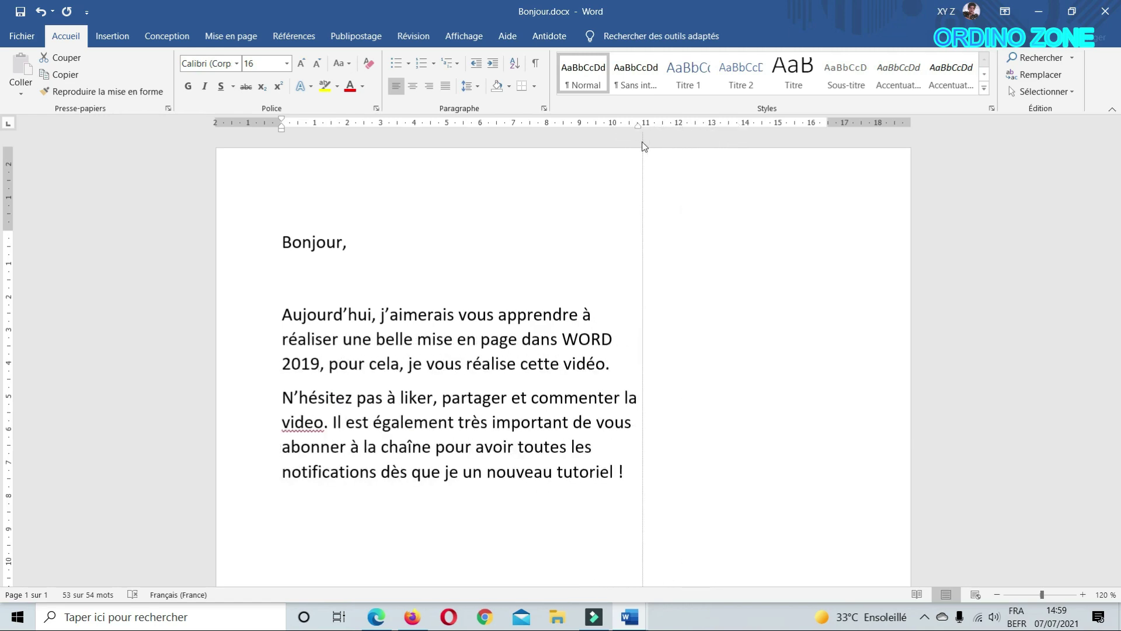
{"action": "left_click_drag", "start_coordinate": [644, 146], "coordinate": [747, 143]}
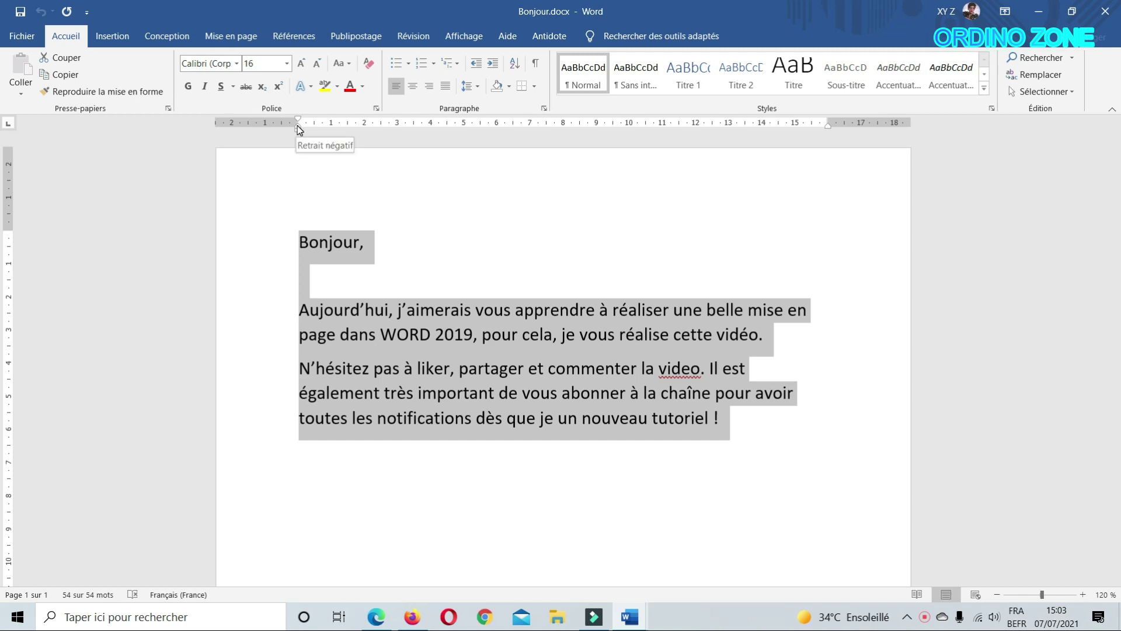
Step: Give both body paragraphs a hanging indent of about 2,75 cm and view it in the Paragraph settings
{"action": "left_click_drag", "start_coordinate": [299, 130], "coordinate": [364, 133]}
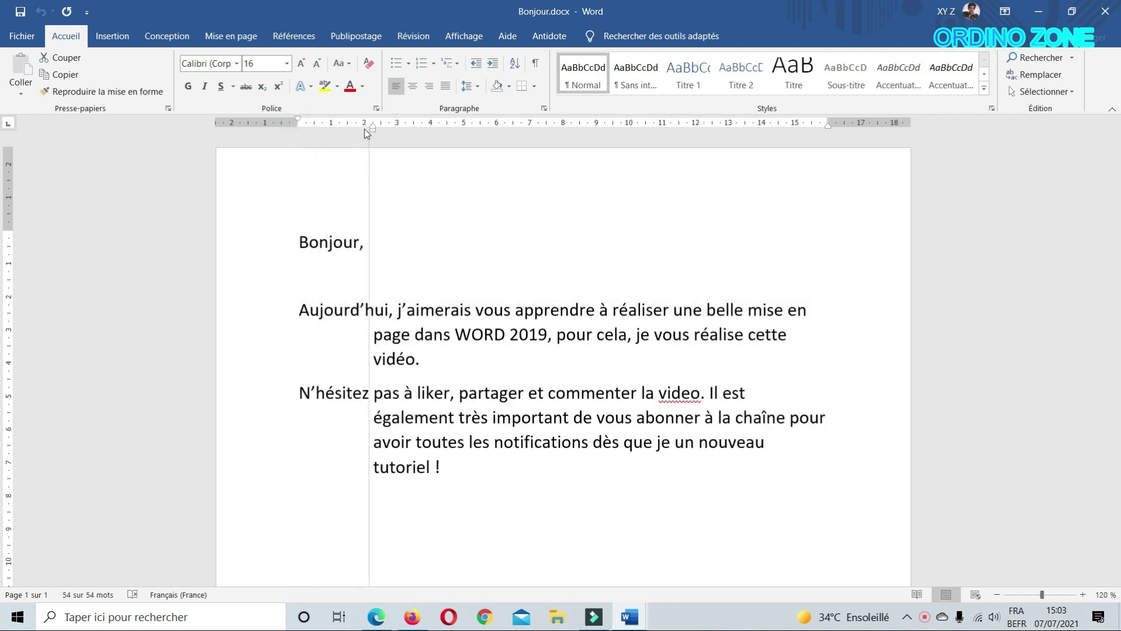
{"action": "mouse_move", "coordinate": [364, 133]}
{"action": "left_mouse_down"}
{"action": "mouse_move", "coordinate": [355, 132]}
{"action": "mouse_move", "coordinate": [393, 131]}
{"action": "left_mouse_up"}
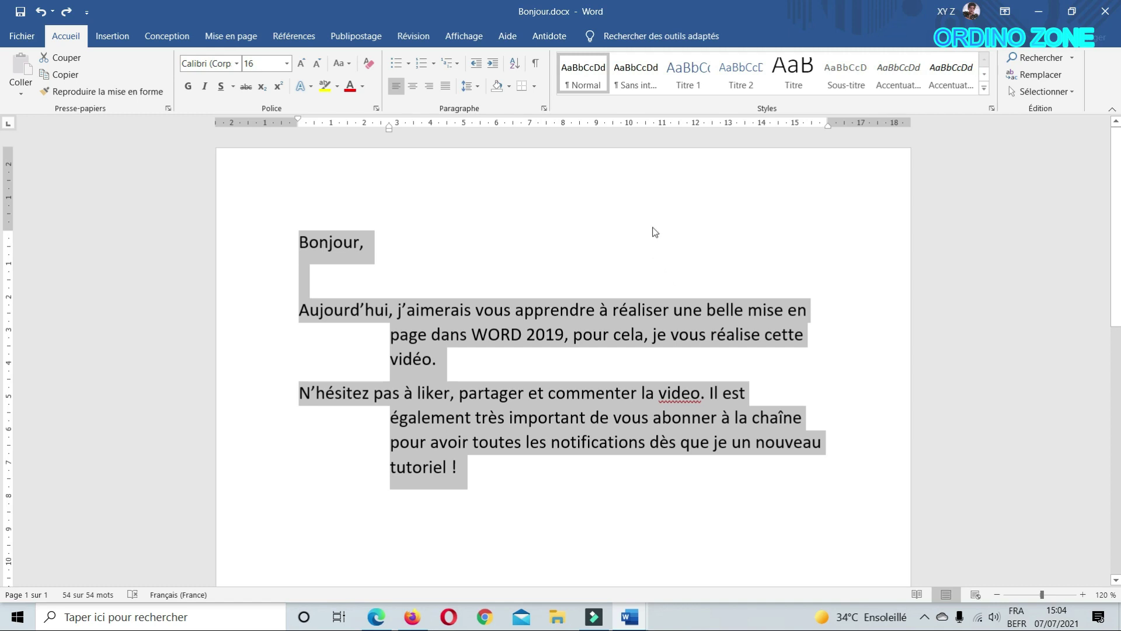
{"action": "left_click", "coordinate": [543, 108]}
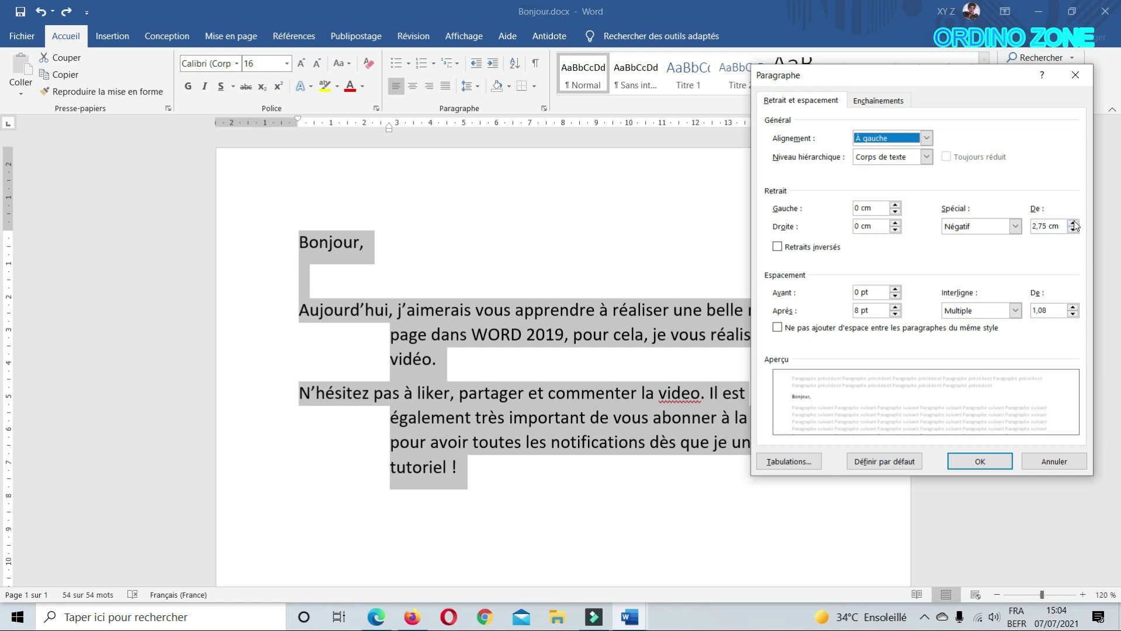
Step: Raise the Négatif 'De' hanging indent to 3 cm and apply it
{"action": "left_click", "coordinate": [1074, 223]}
{"action": "left_click", "coordinate": [1073, 222]}
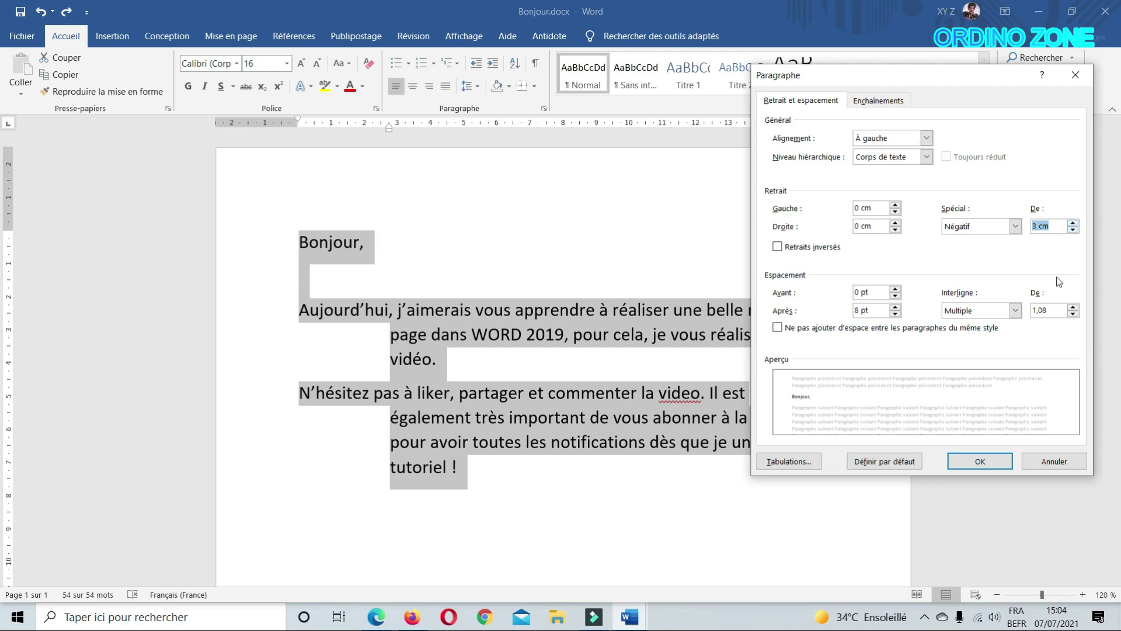
{"action": "left_click", "coordinate": [981, 461]}
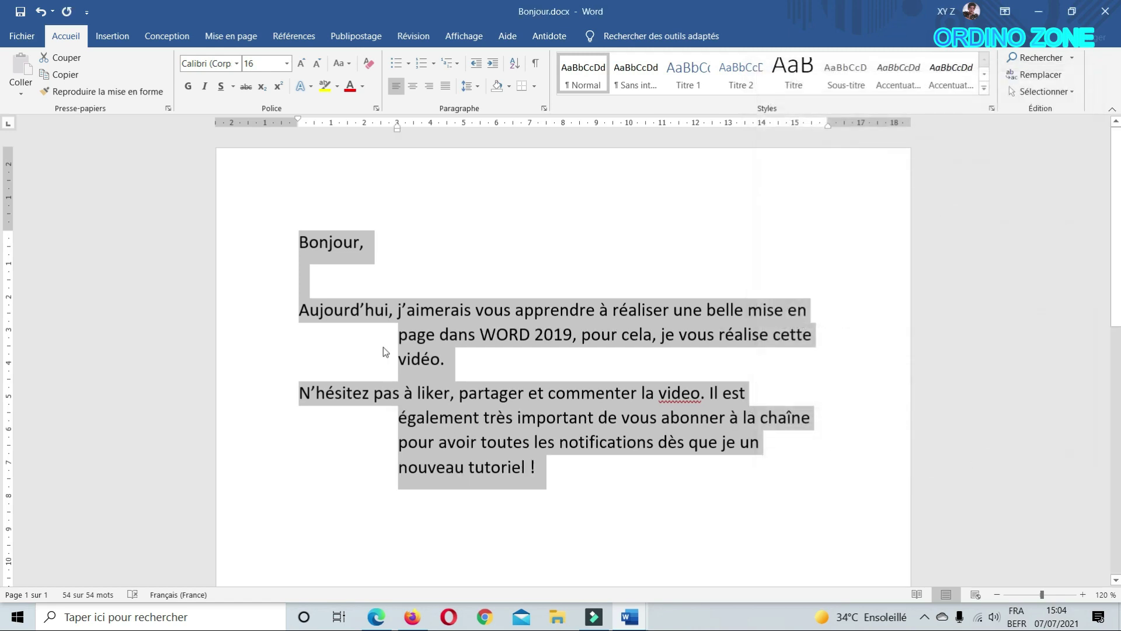